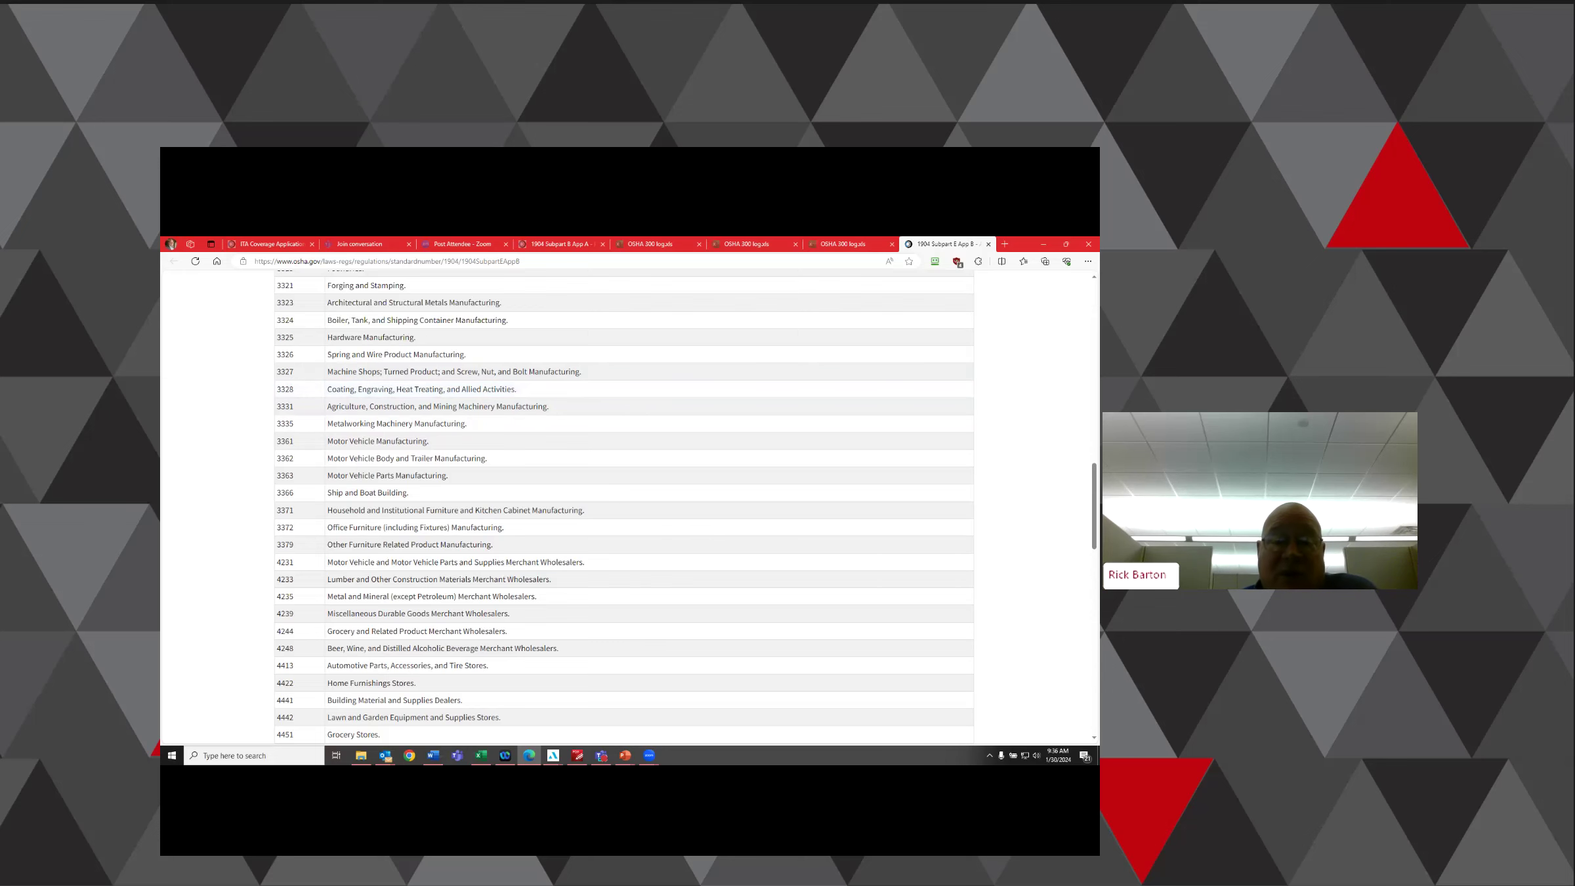
- Switch back to the slideshow, advance to the "Filing the 300A, 300 and 301" slide and open its OSHA itareportapp link
key(alt+Tab)
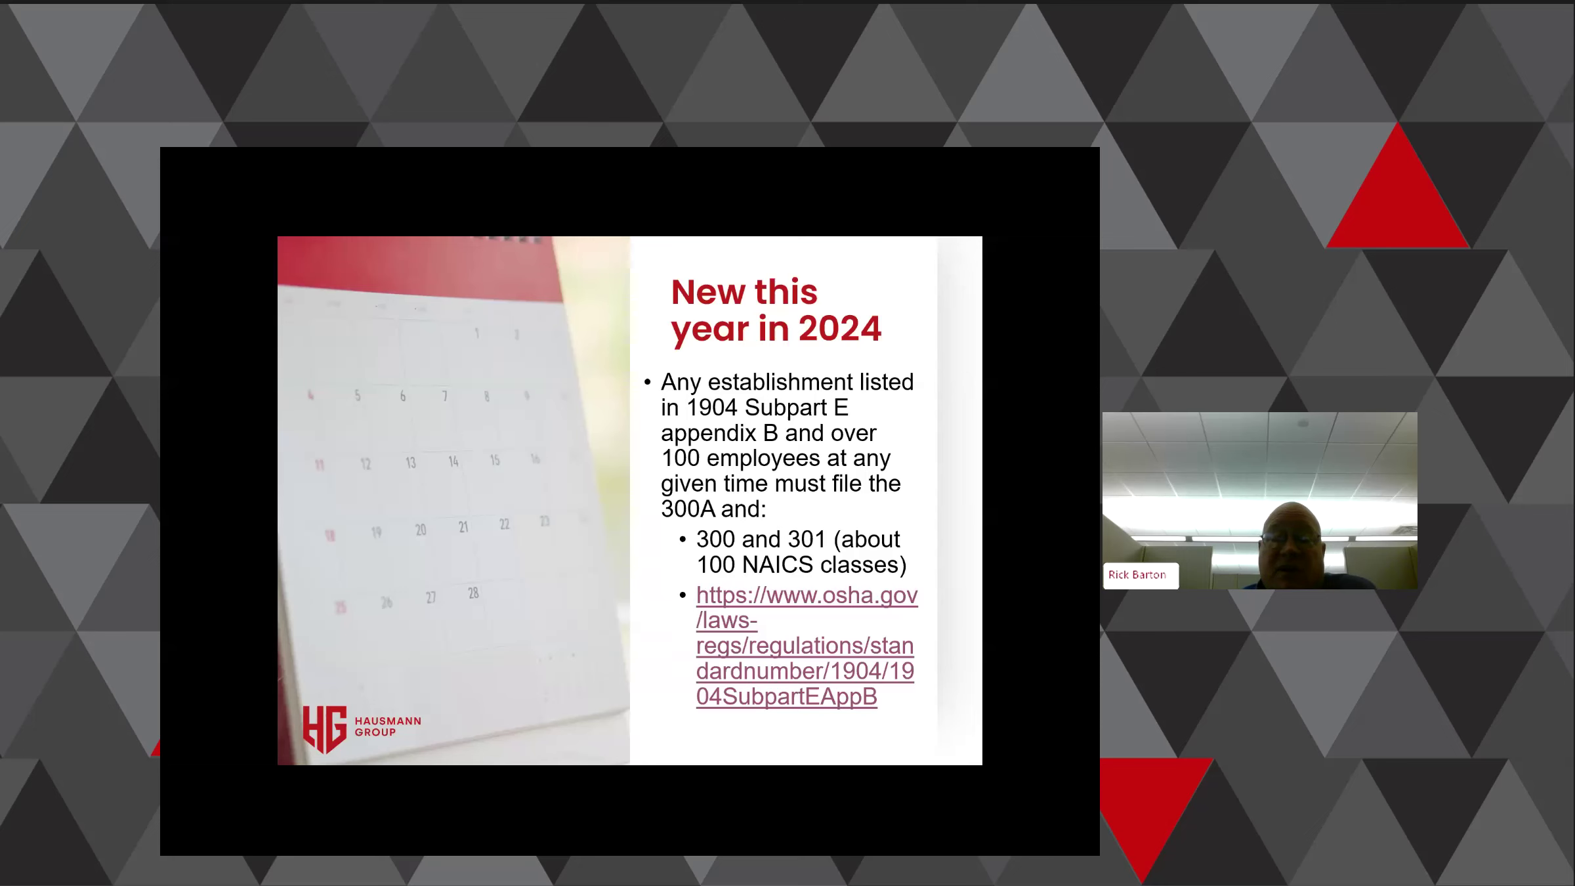
key(Right)
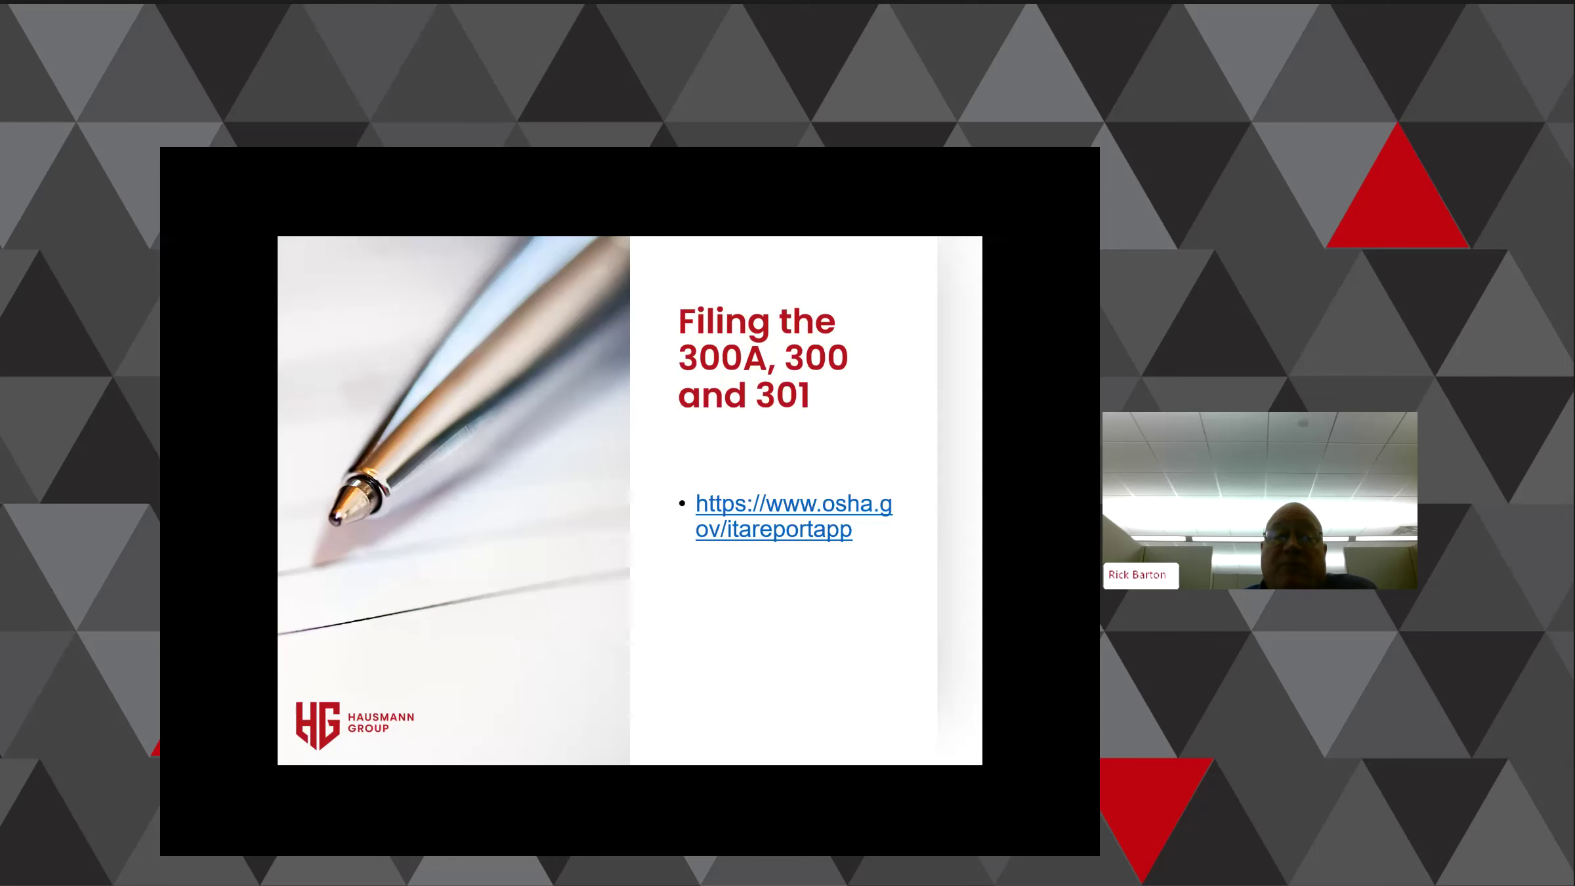
click(774, 516)
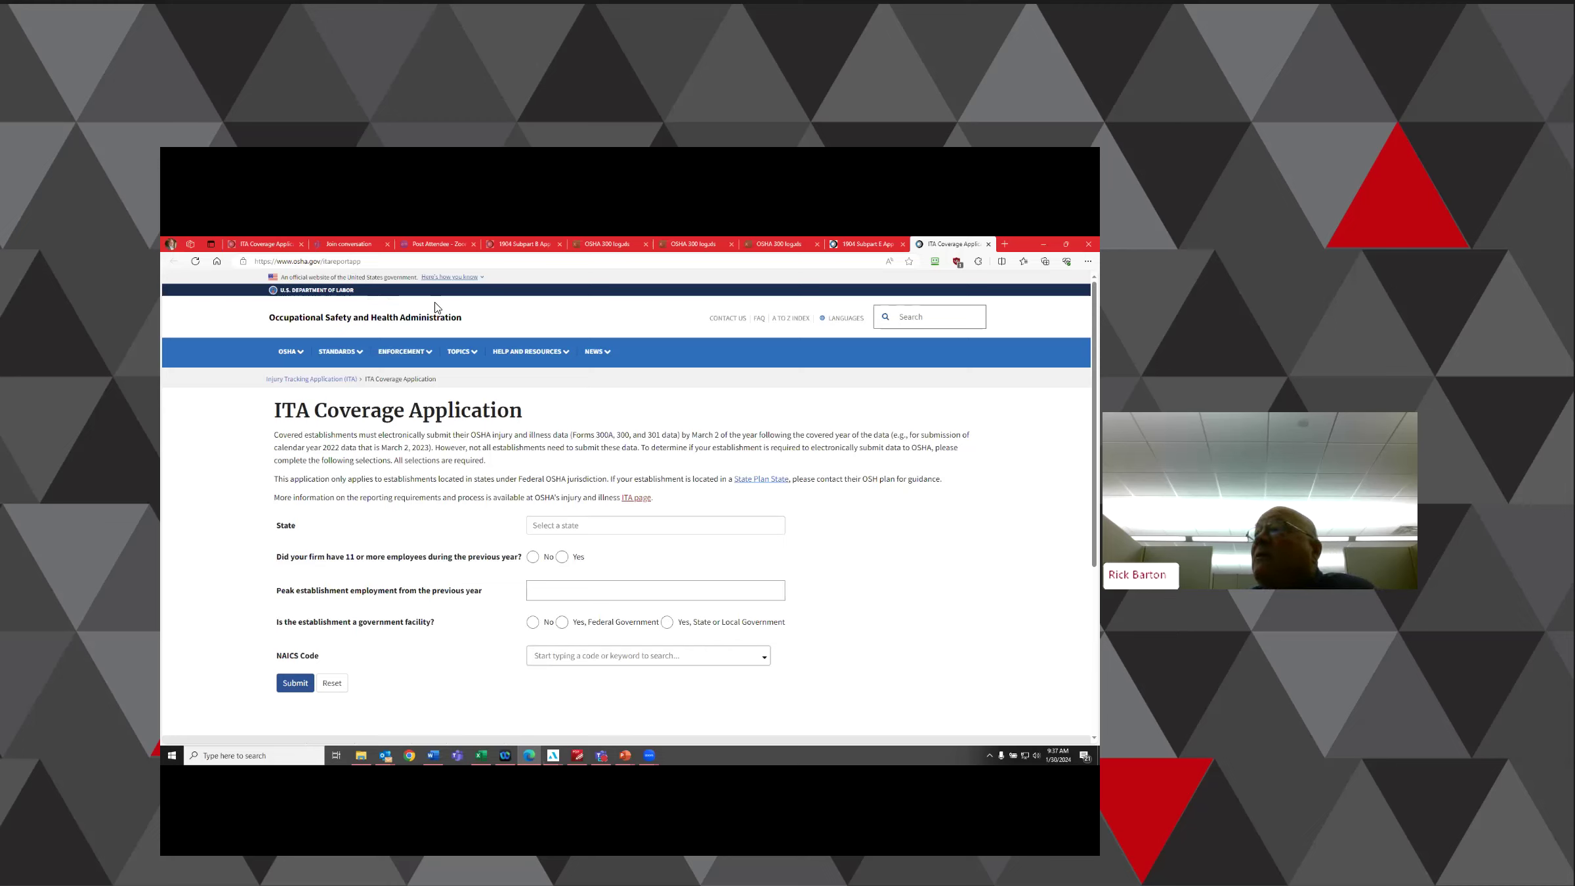
- Fill in the coverage form with state Wisconsin, Yes for 11 or more employees, and peak establishment employment of 89
click(544, 530)
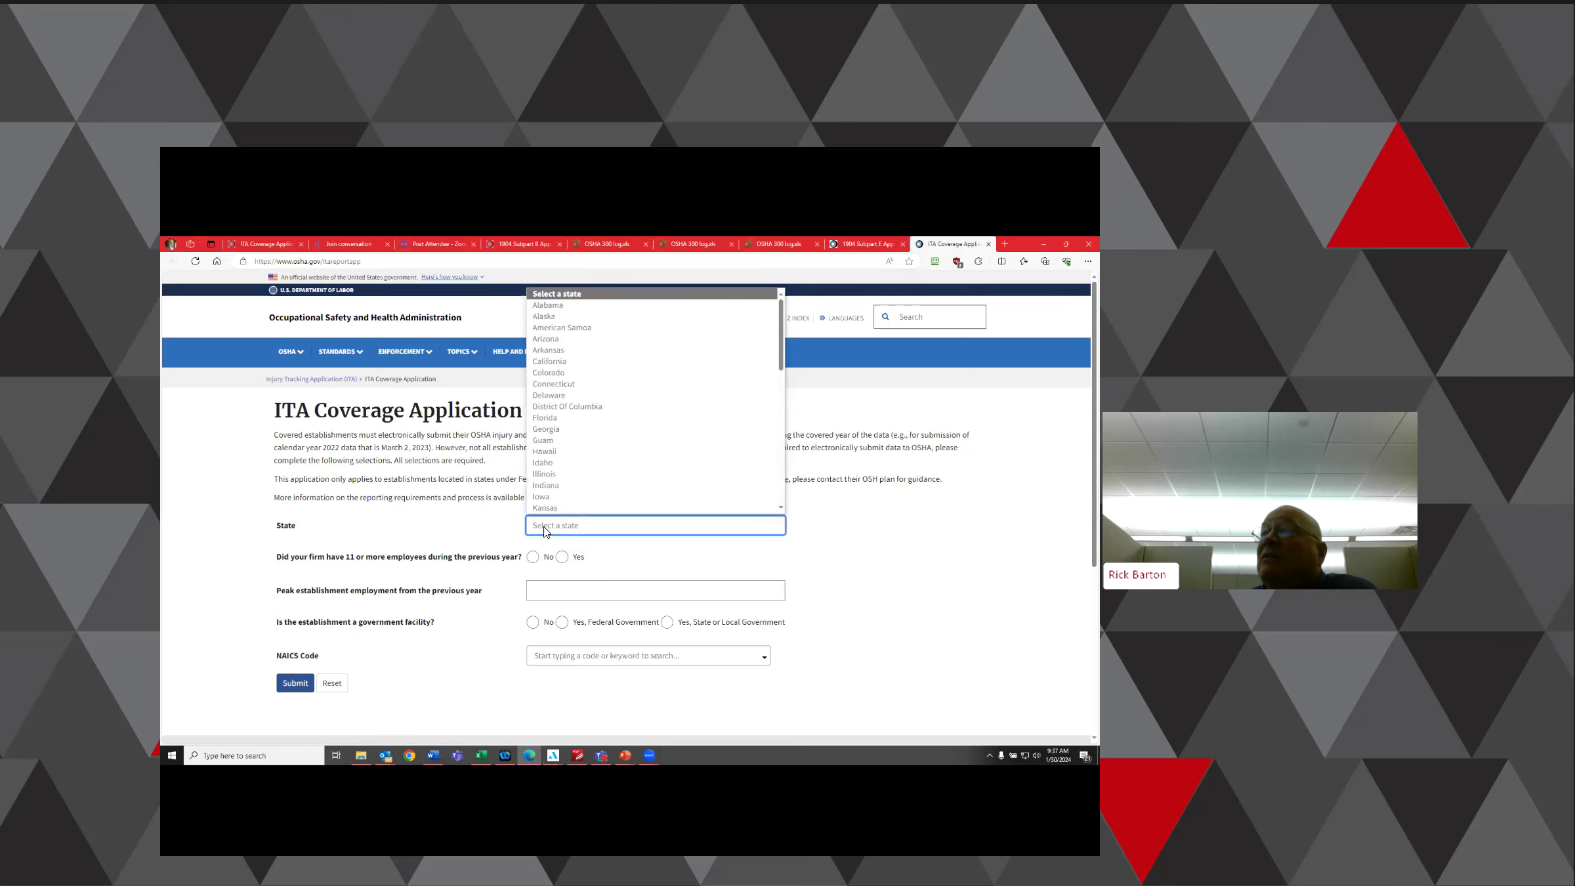
click(544, 530)
click(547, 531)
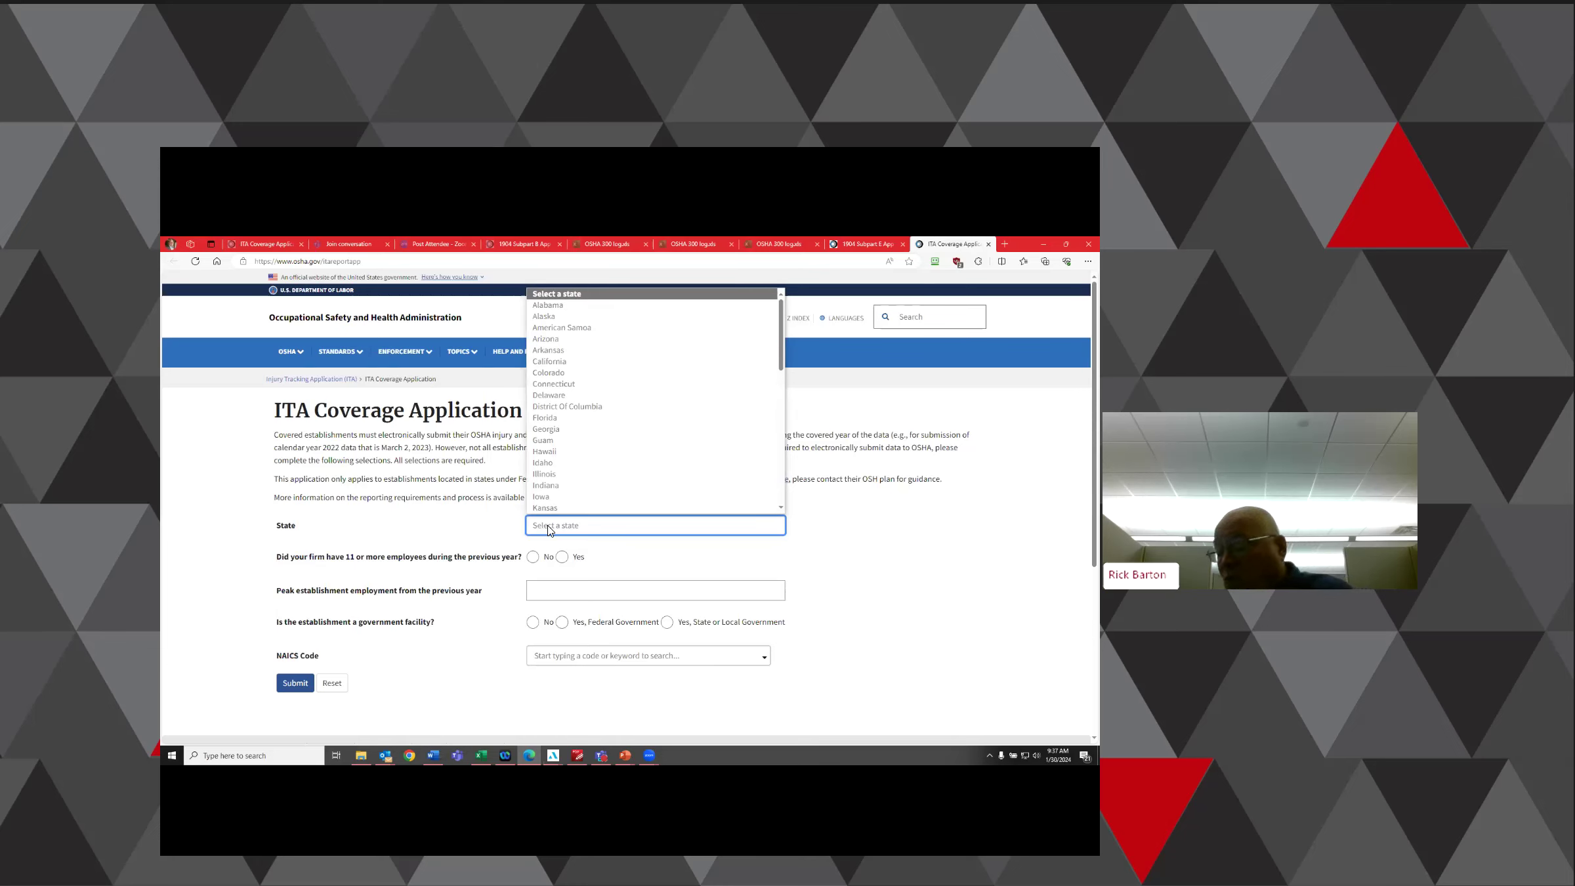
text(wi)
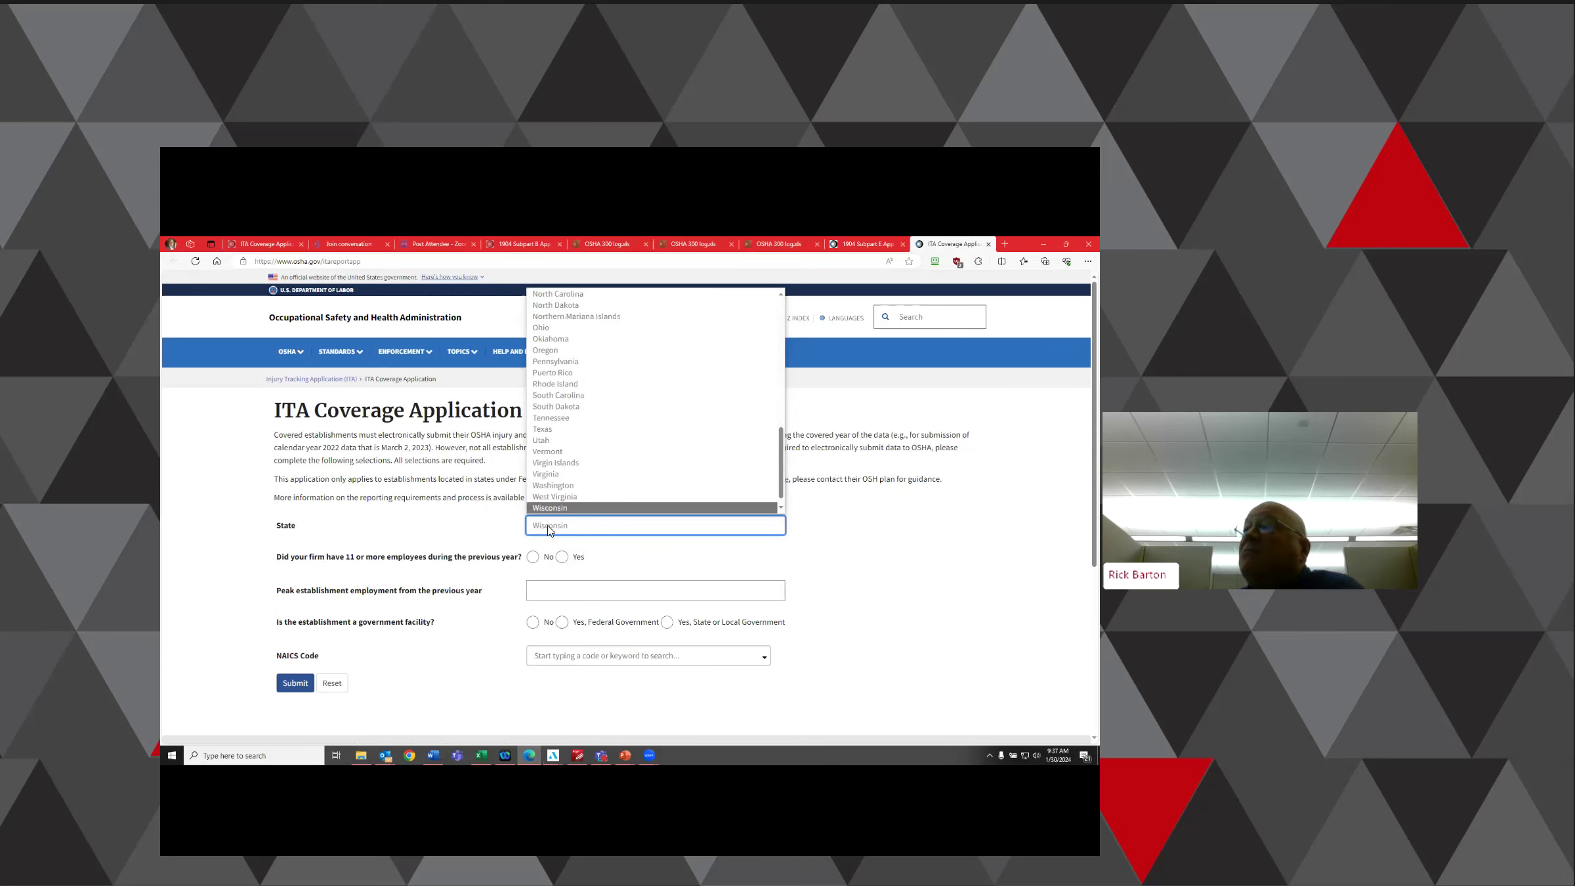
key(Return)
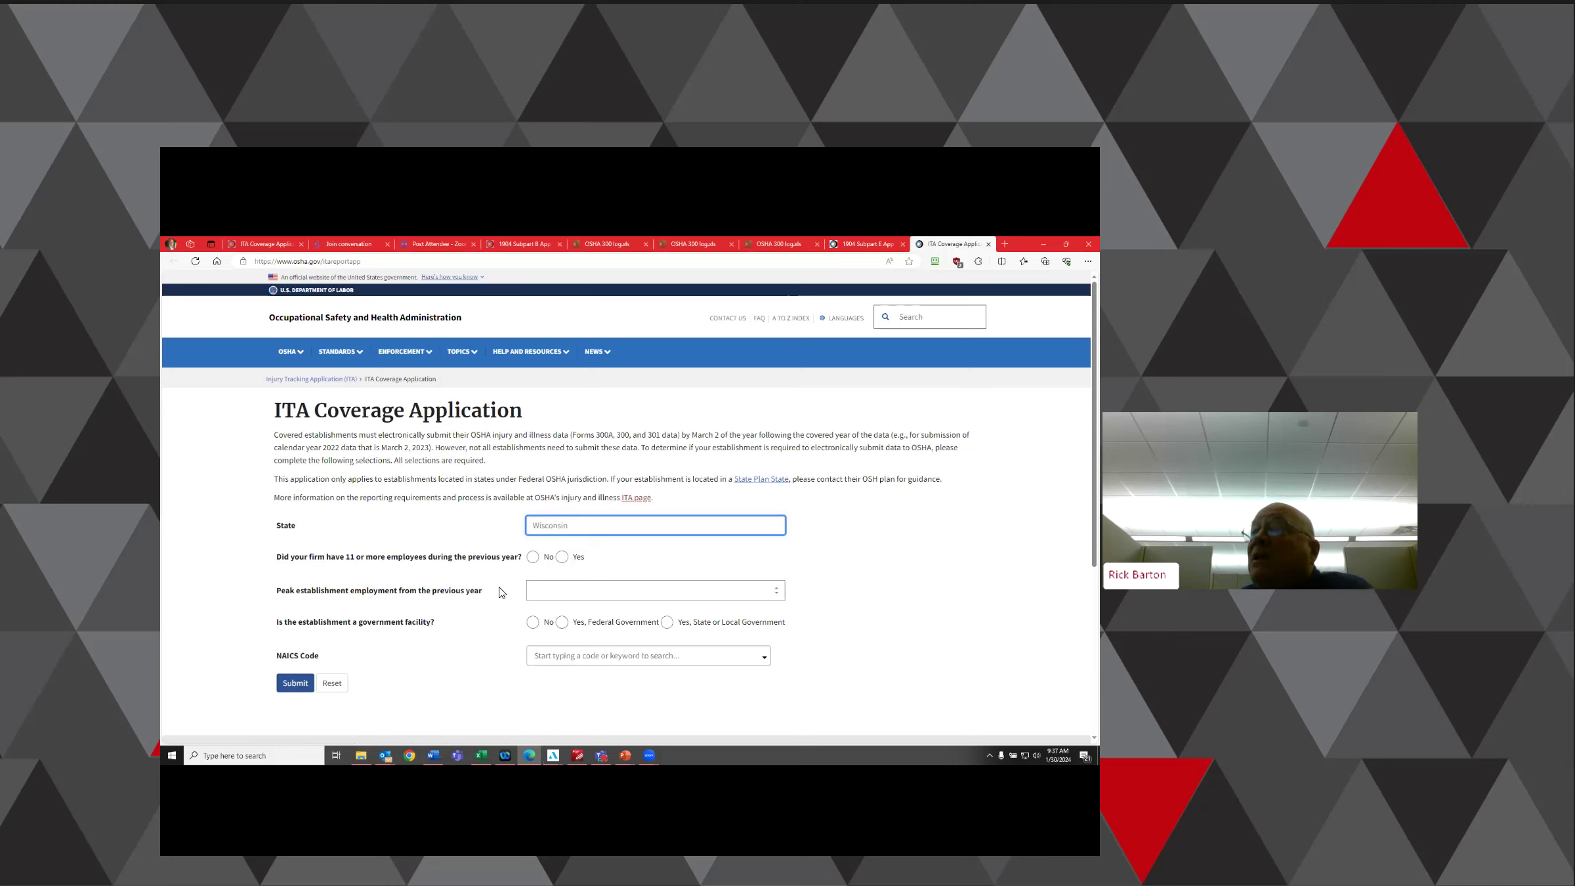
click(561, 556)
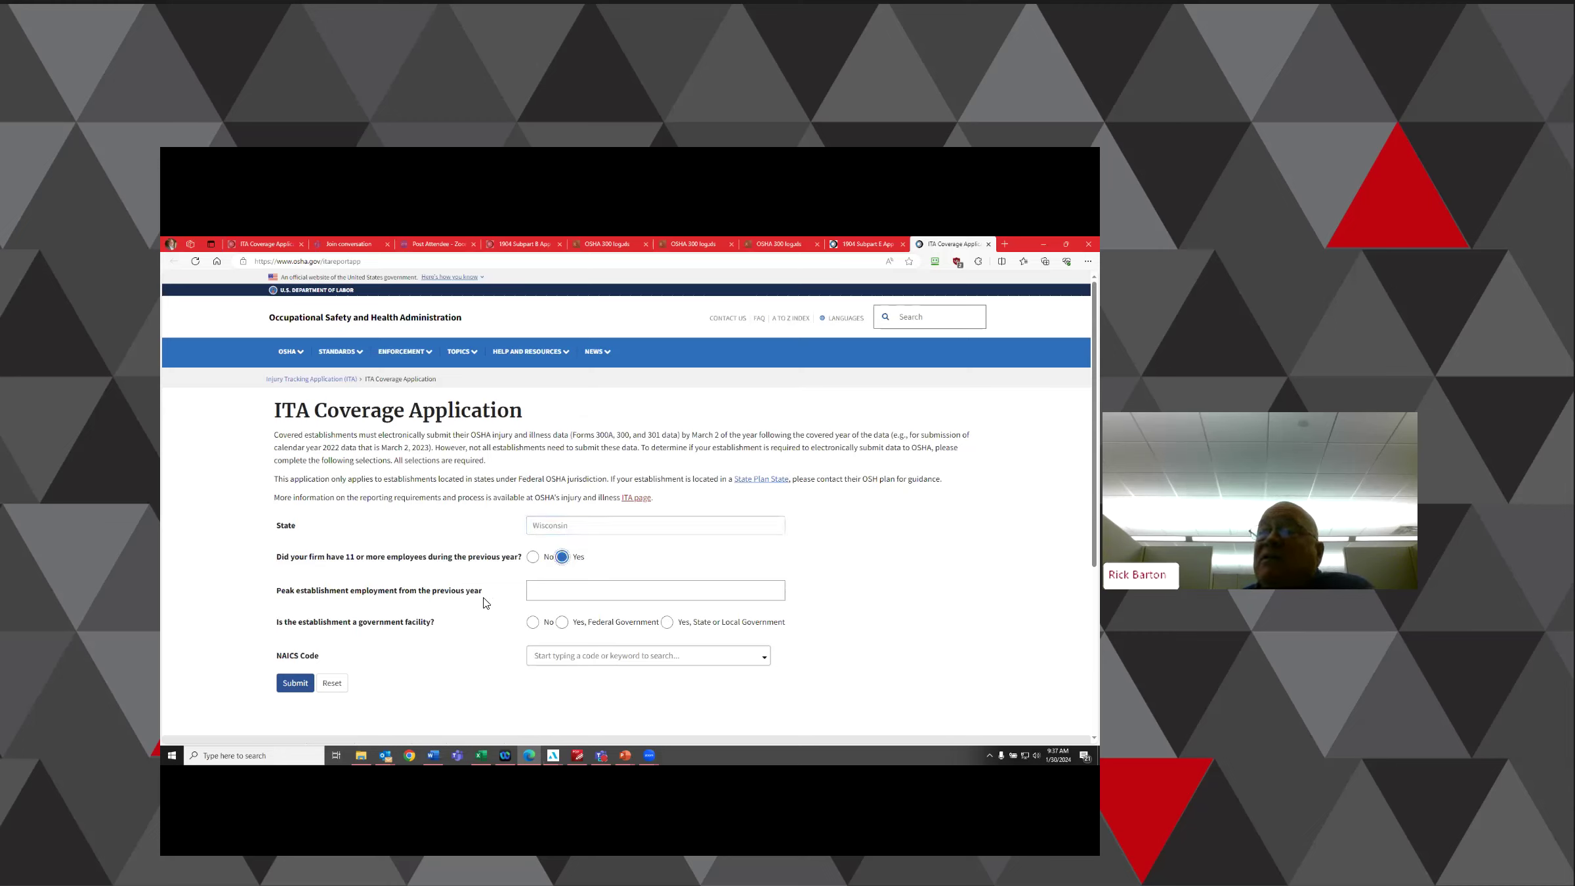
click(552, 595)
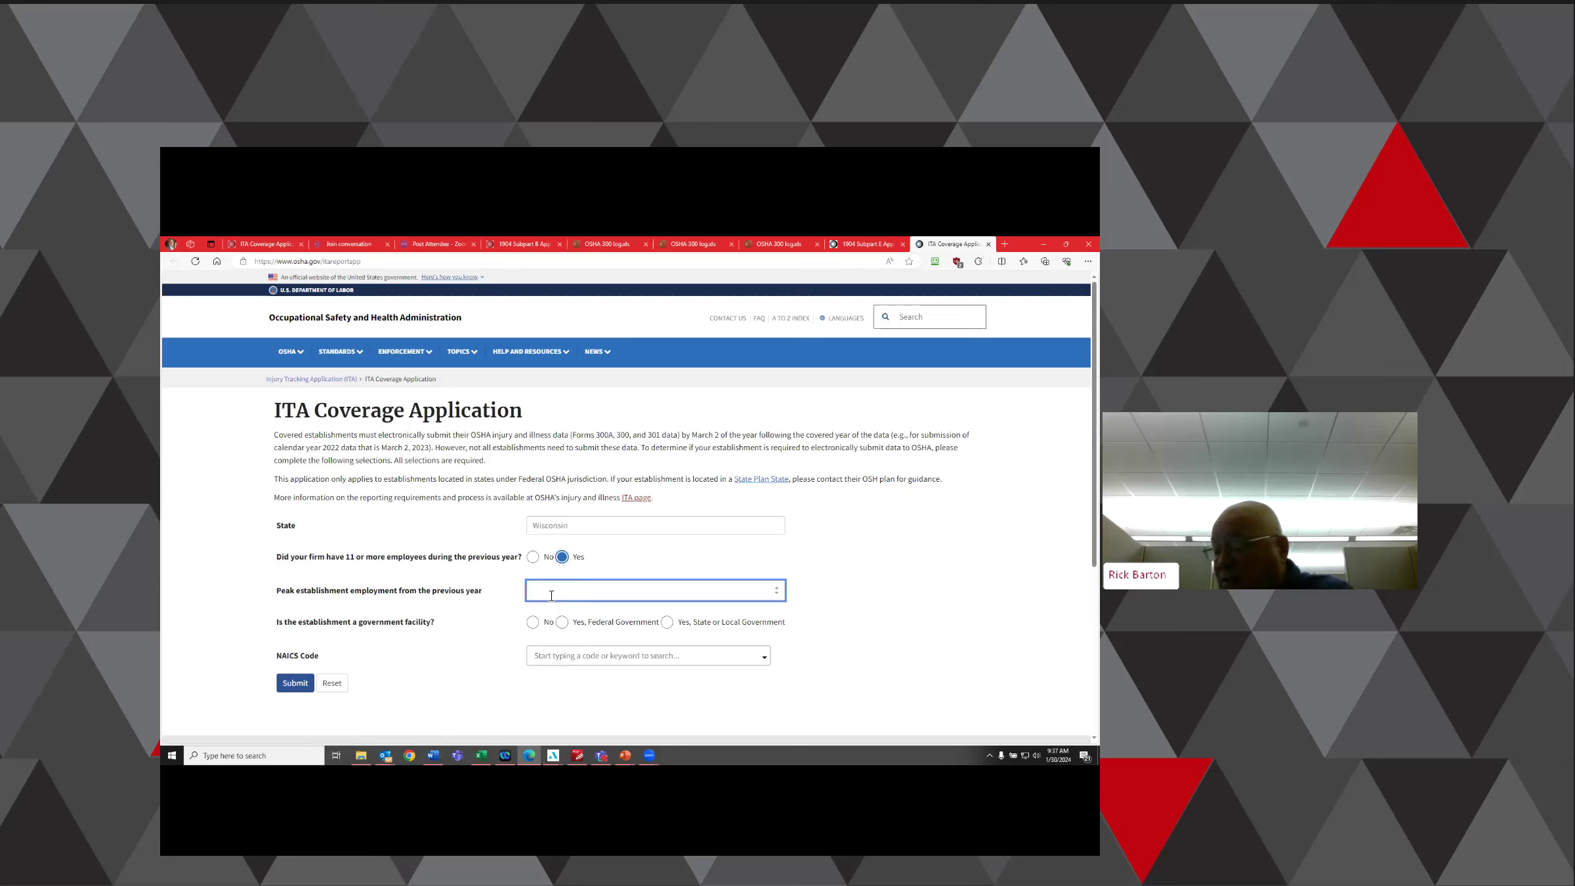
text(85)
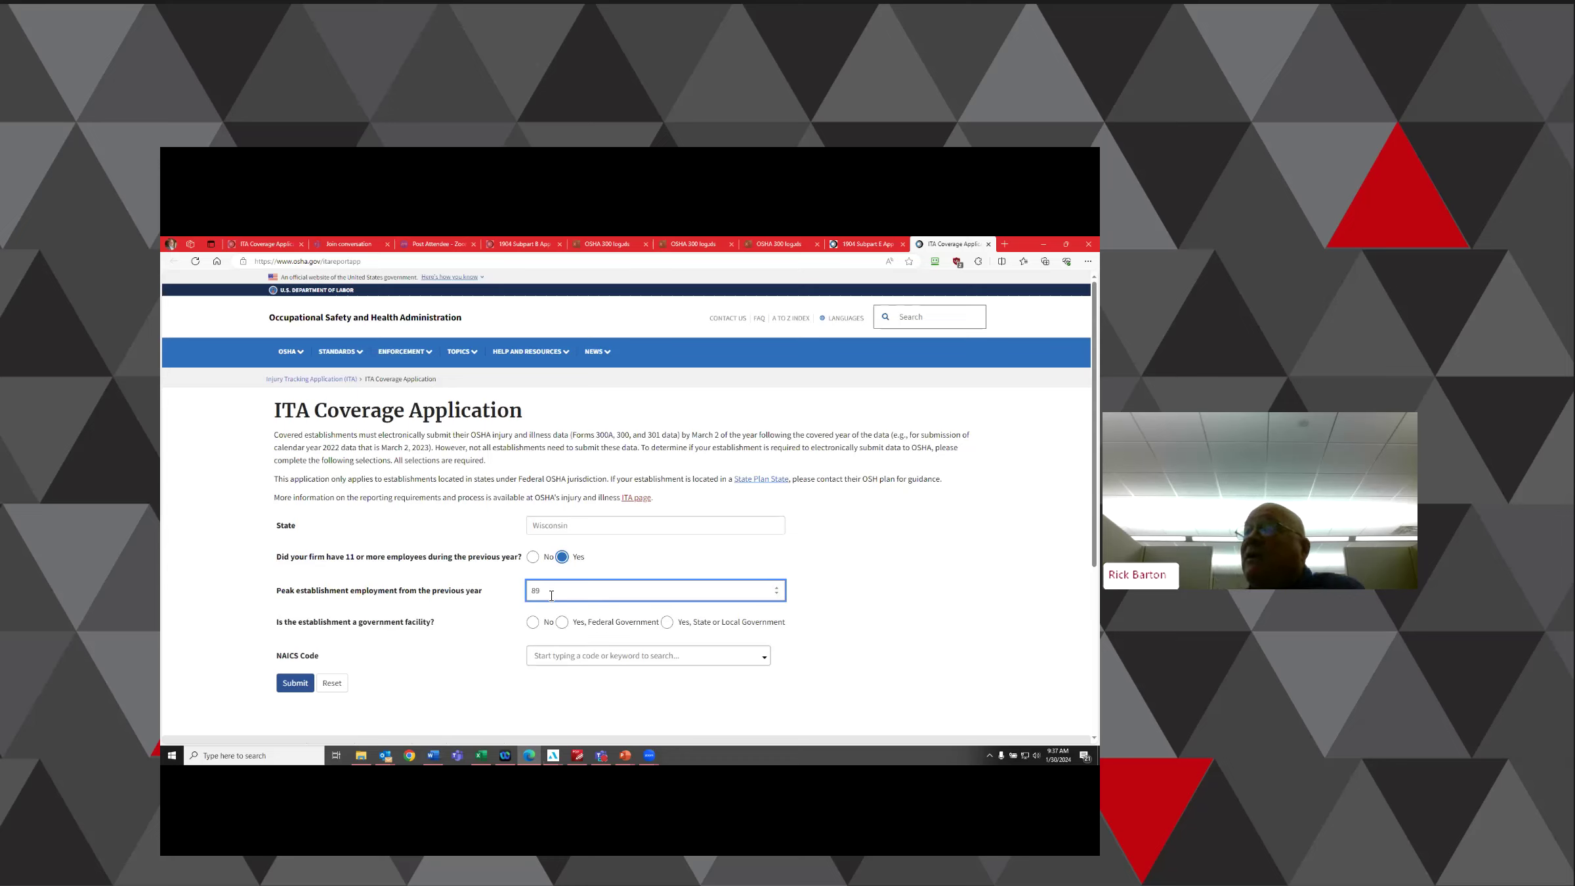
- Mark the 89-employee establishment as non-government, choose NAICS code 424810: Beer and Ale Merchant Wholesalers, and submit the form
click(533, 624)
click(543, 657)
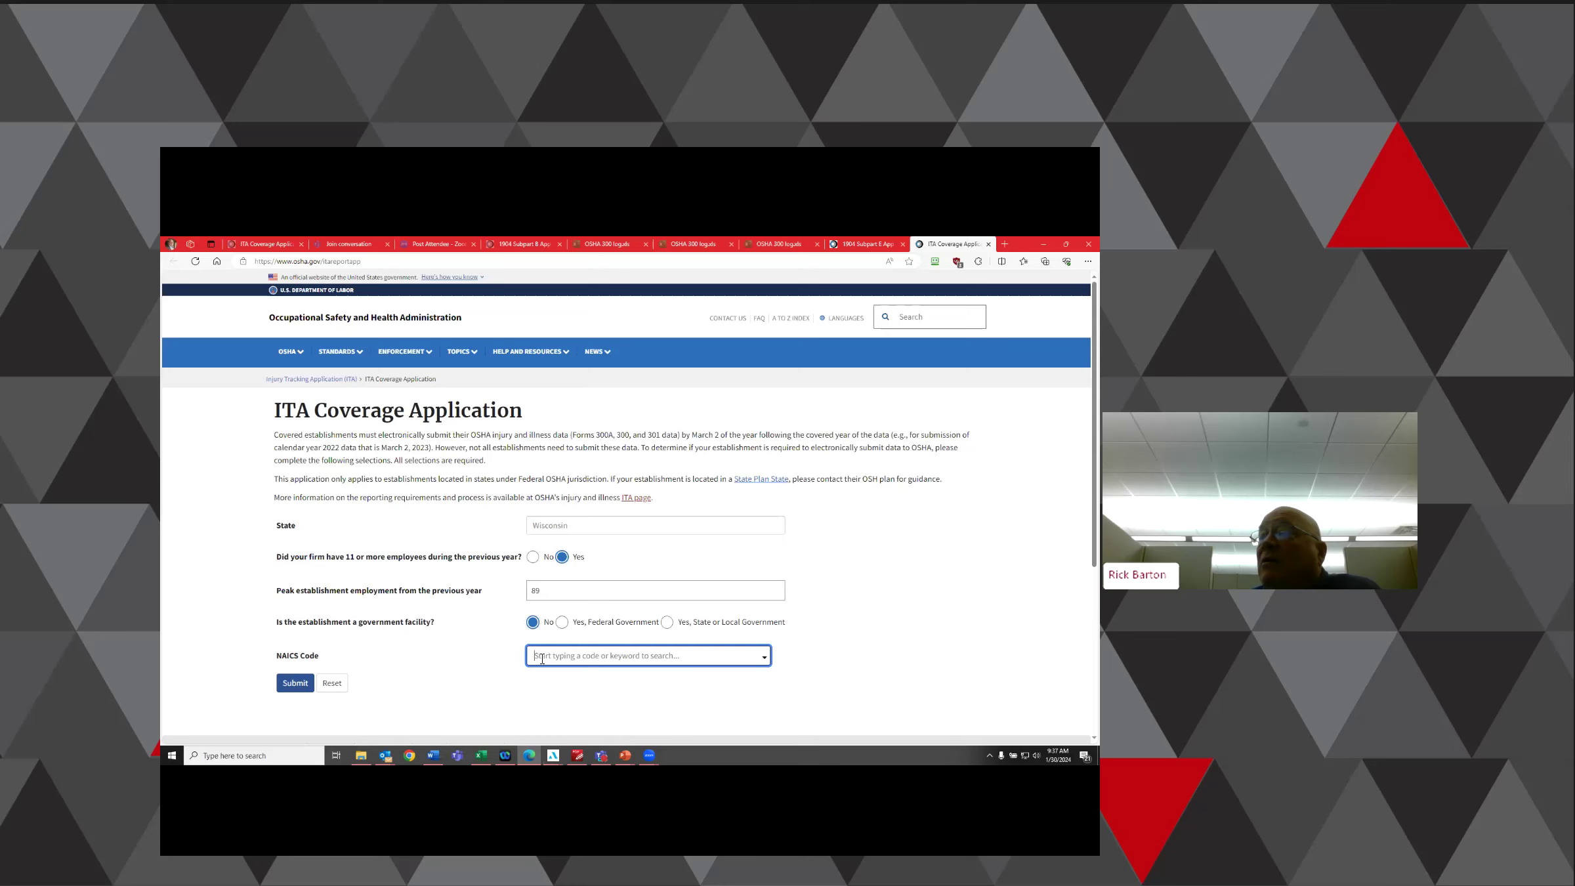
text(4248)
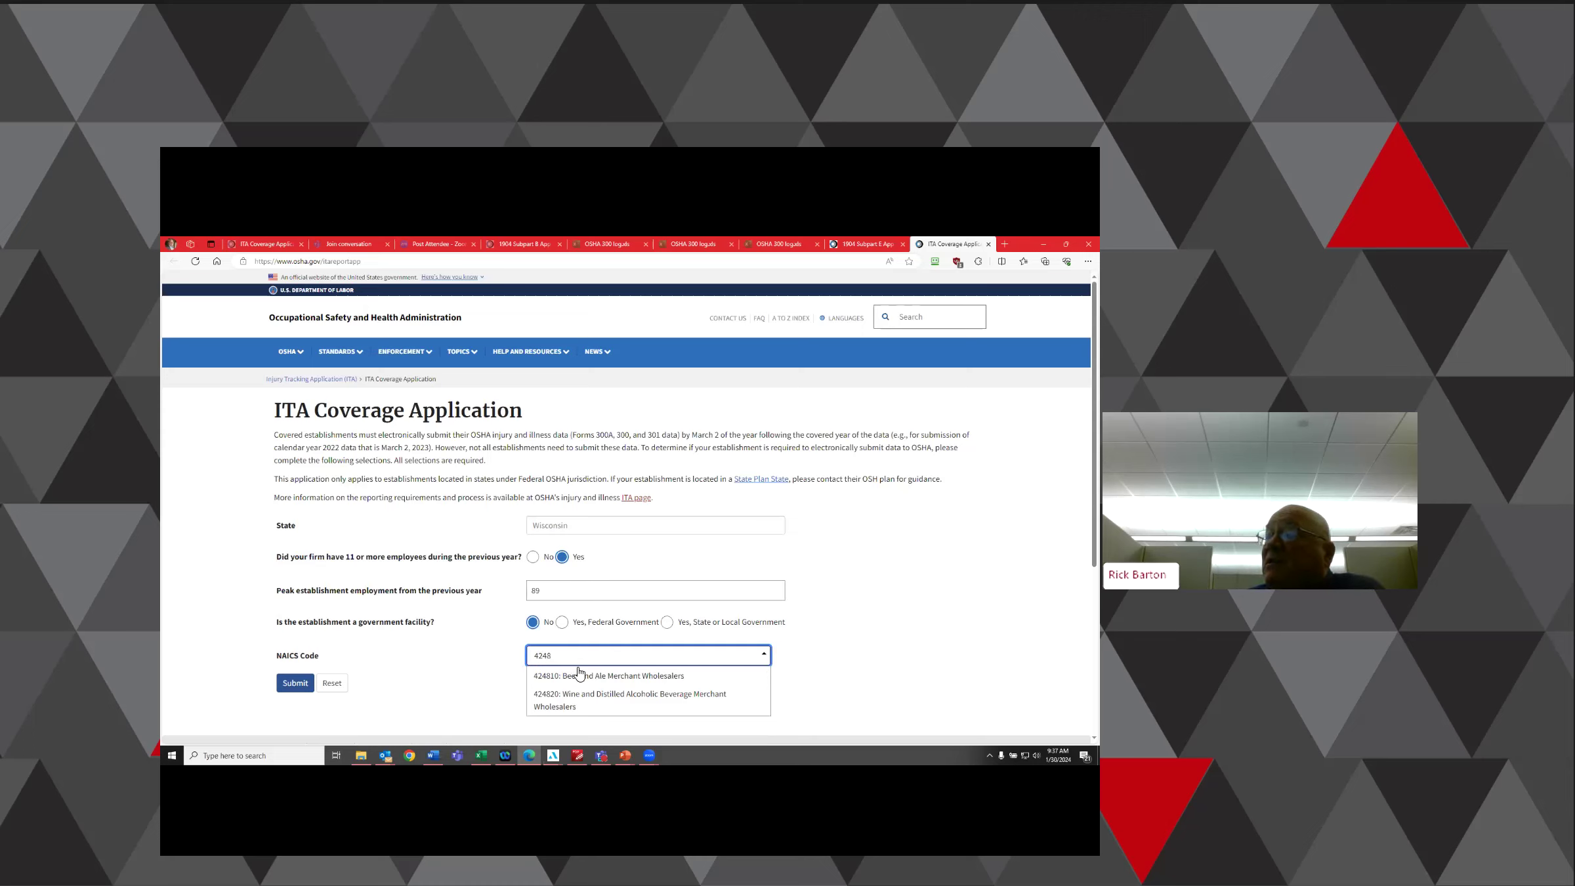
right_click(577, 676)
click(542, 682)
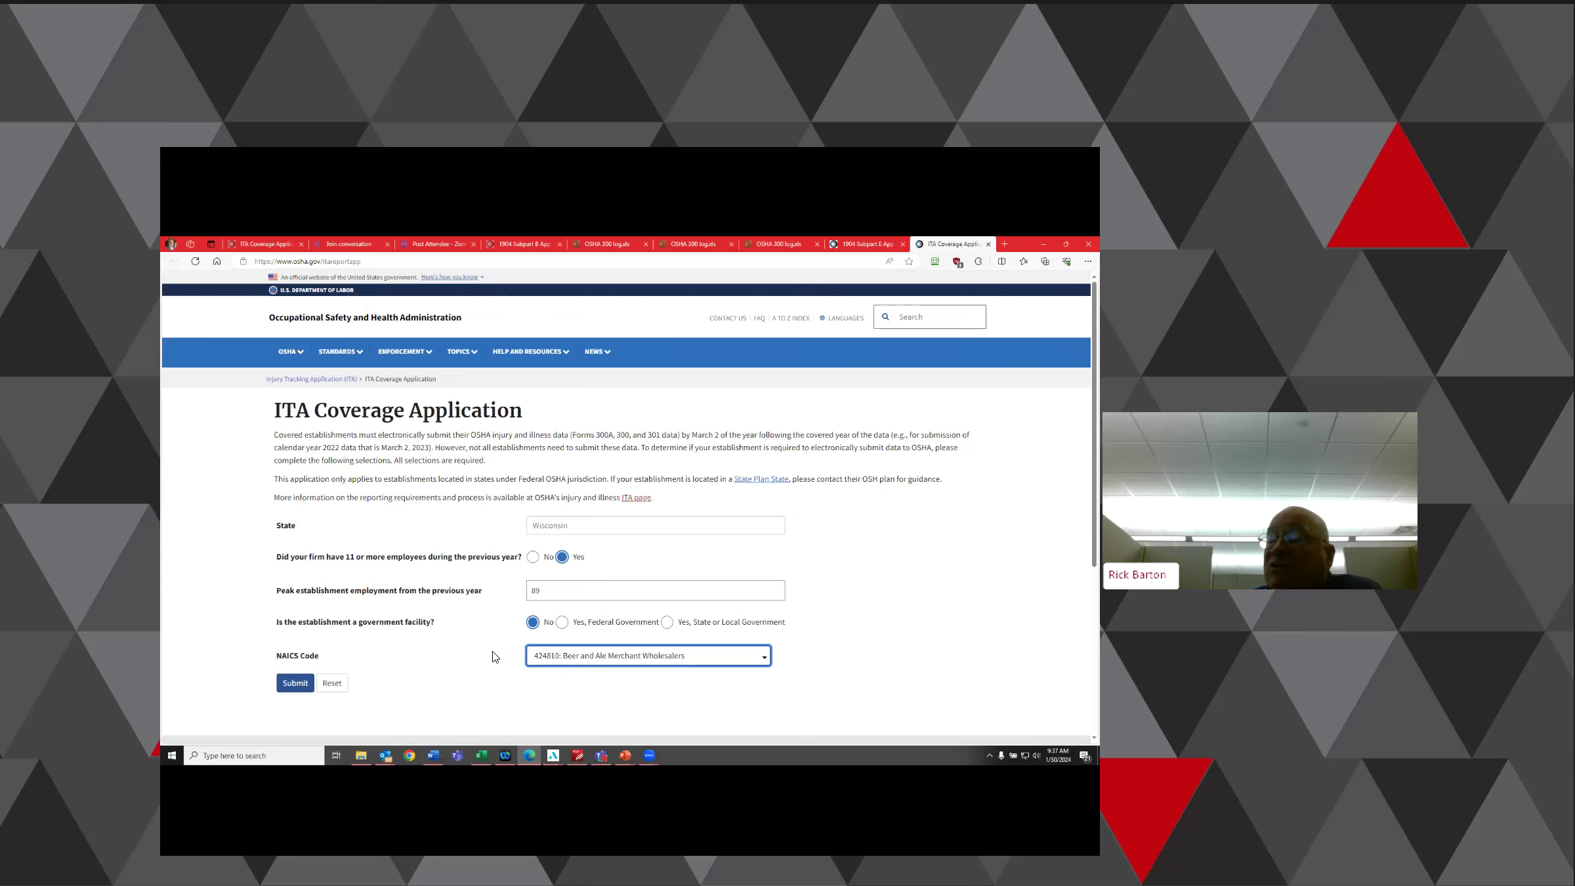
click(295, 684)
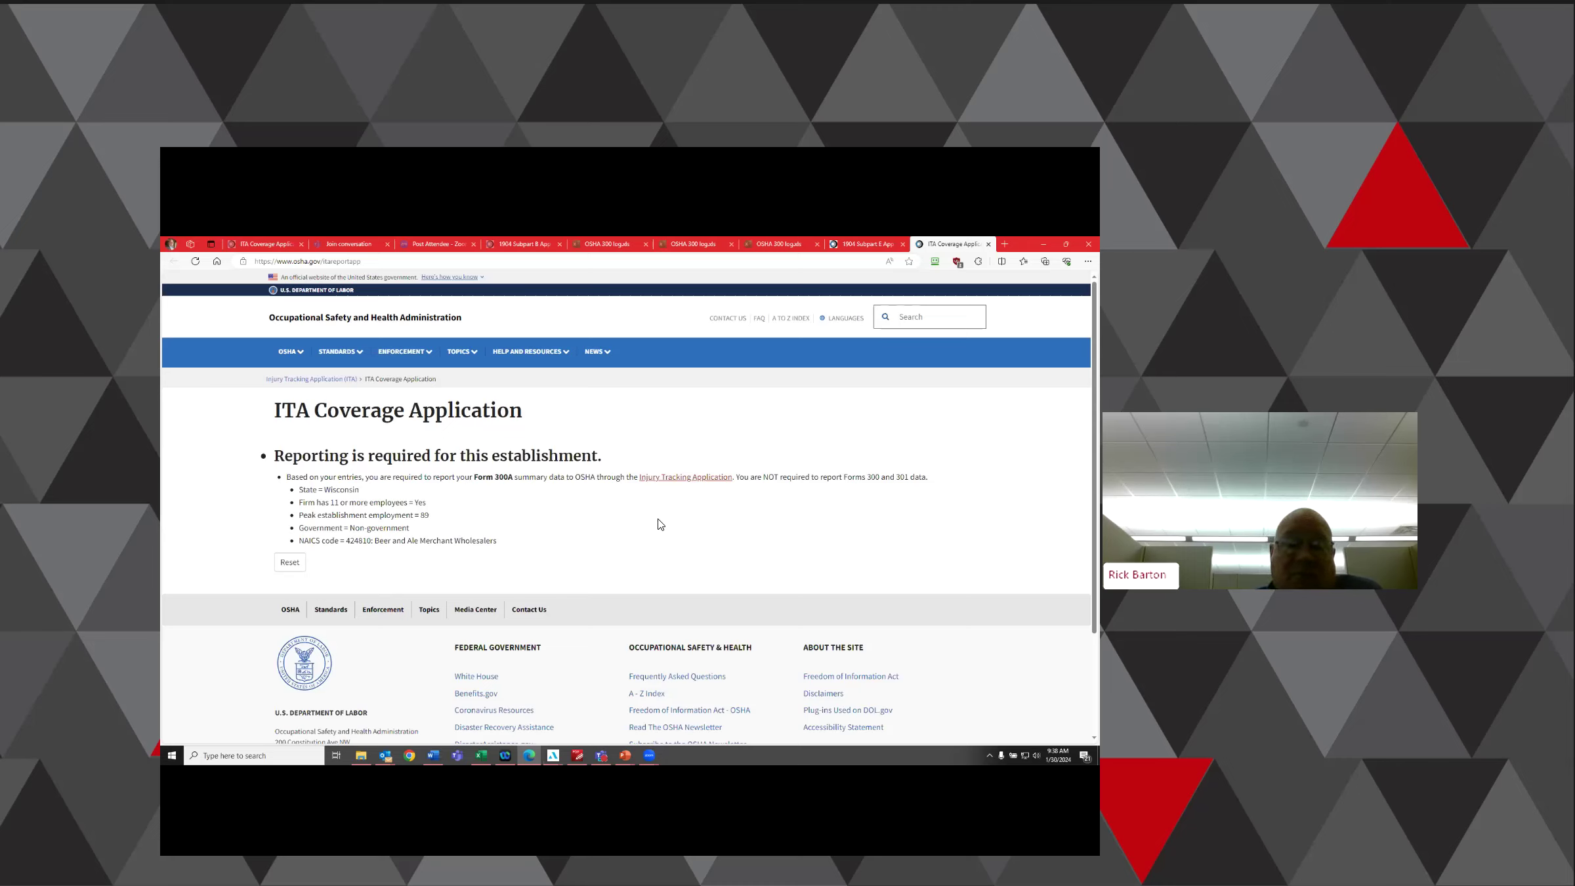
- Reset the coverage form and enter state Wisconsin, Yes for 11 or more employees, and peak employment of 120
click(289, 566)
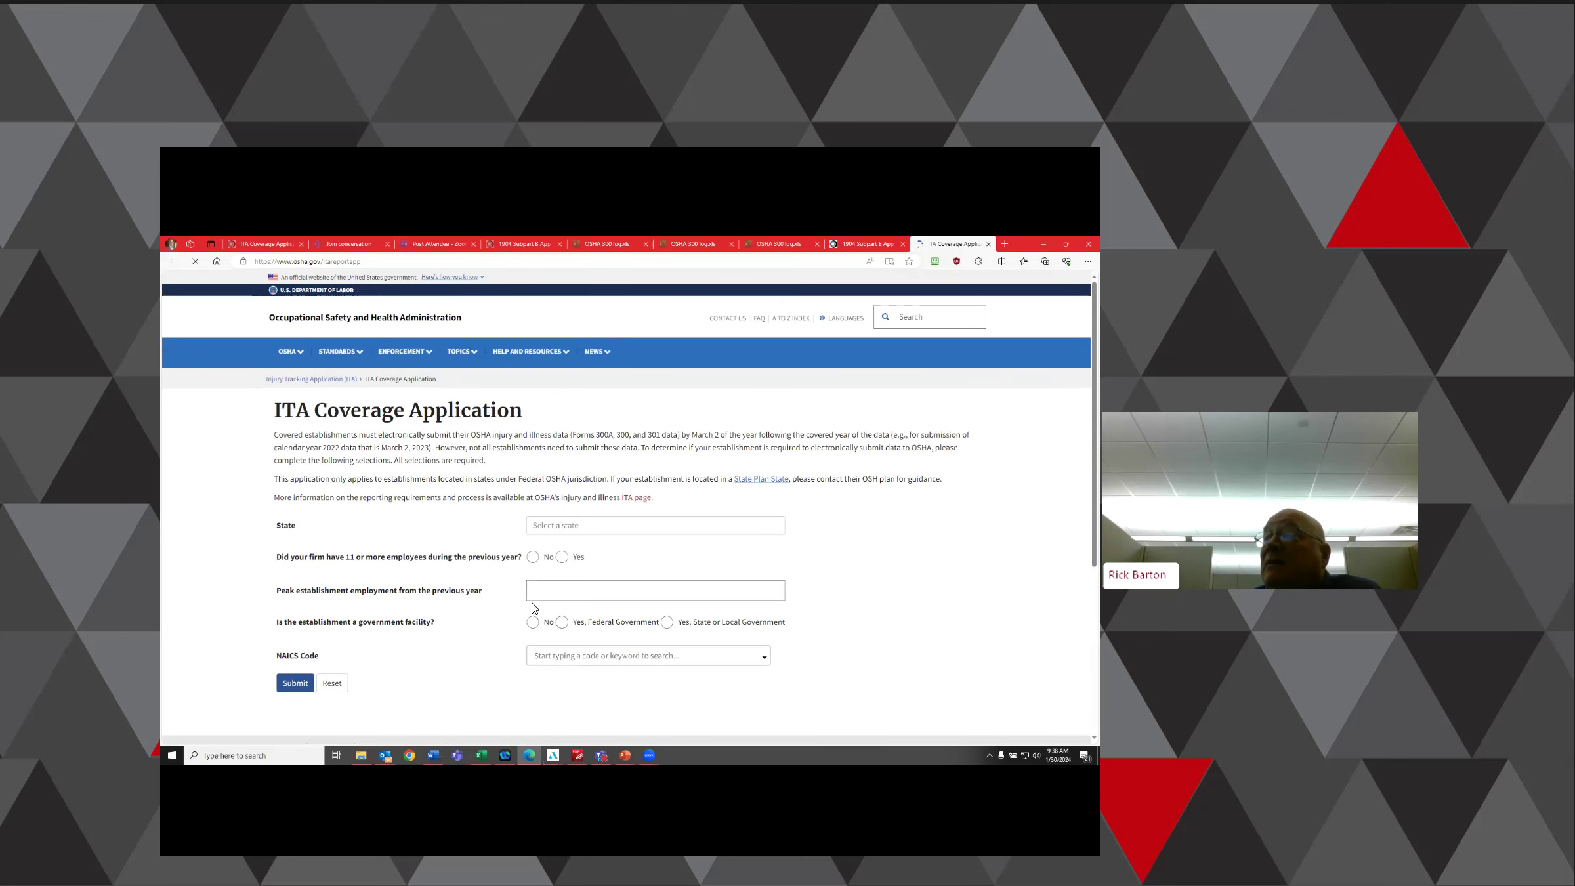
click(567, 526)
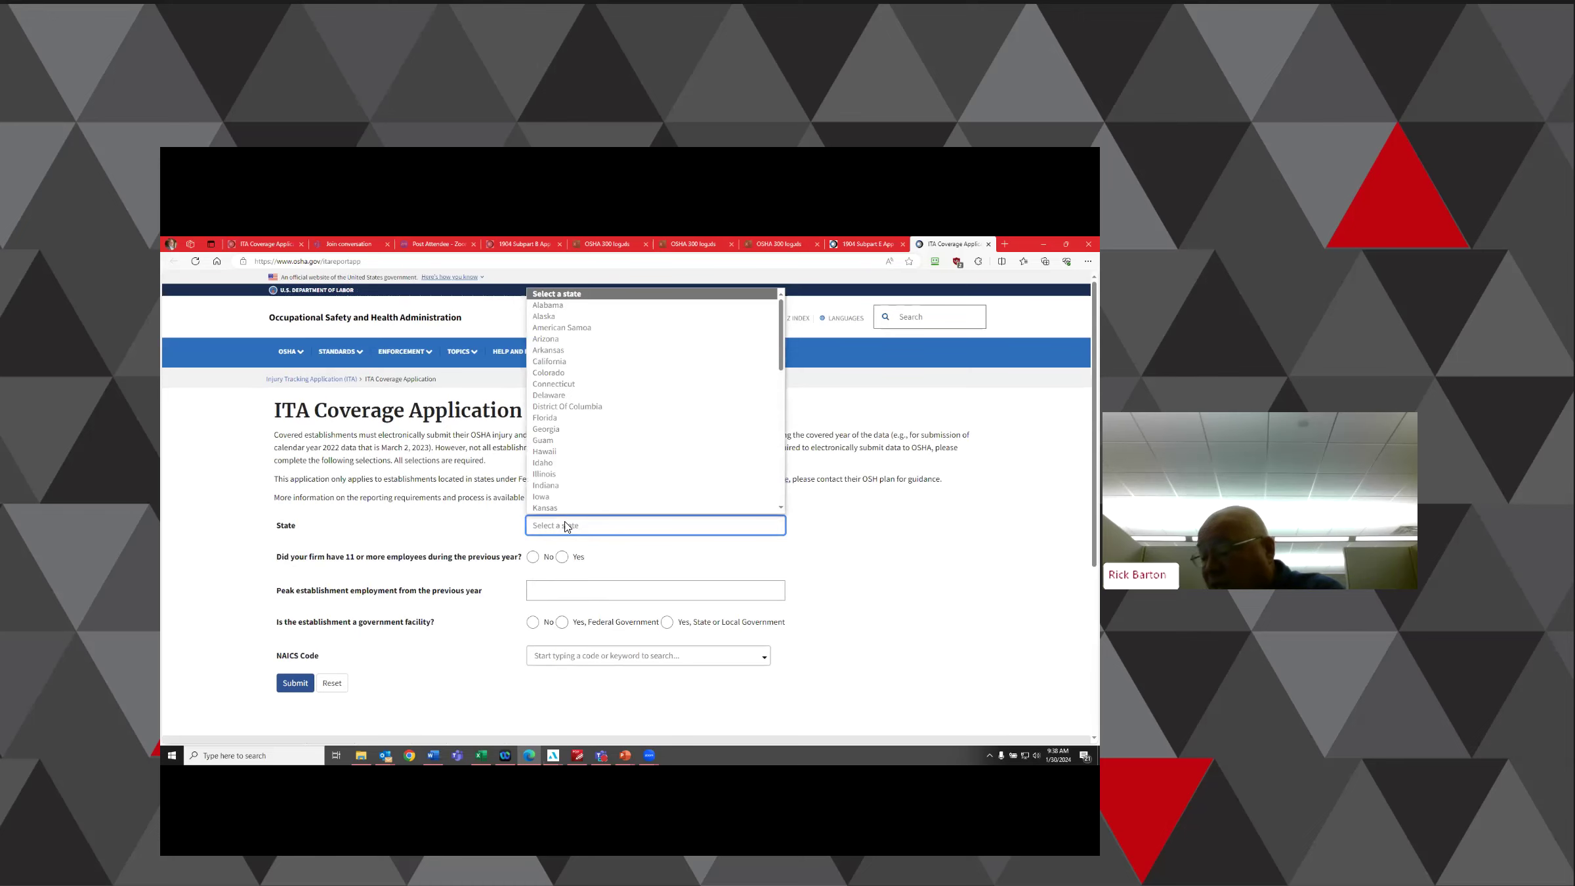
text(wi)
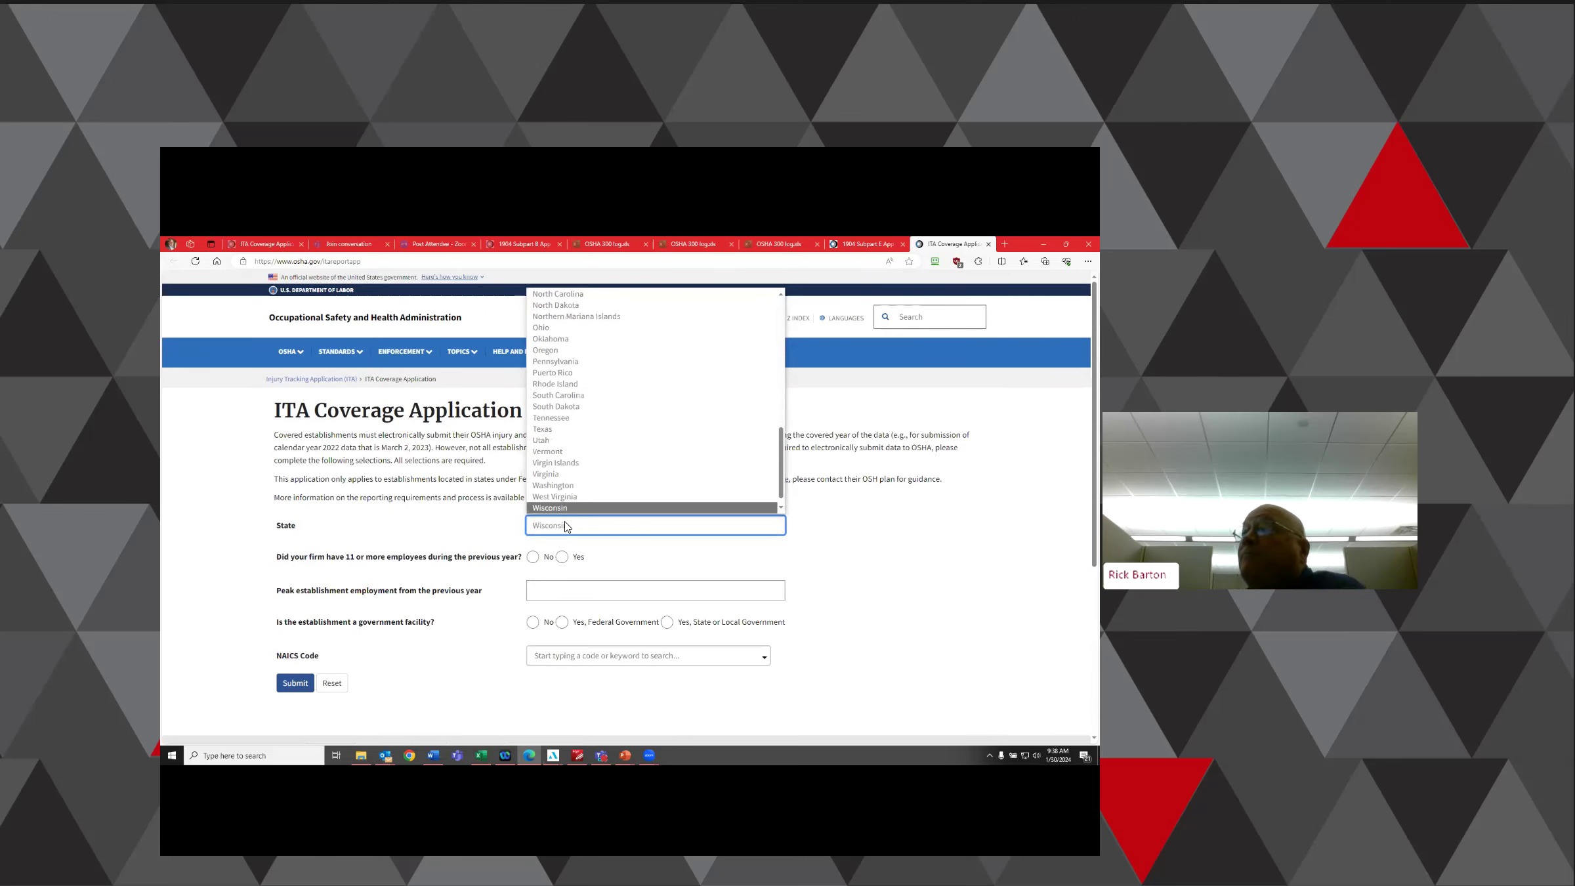
key(Return)
click(563, 559)
click(551, 588)
text(120)
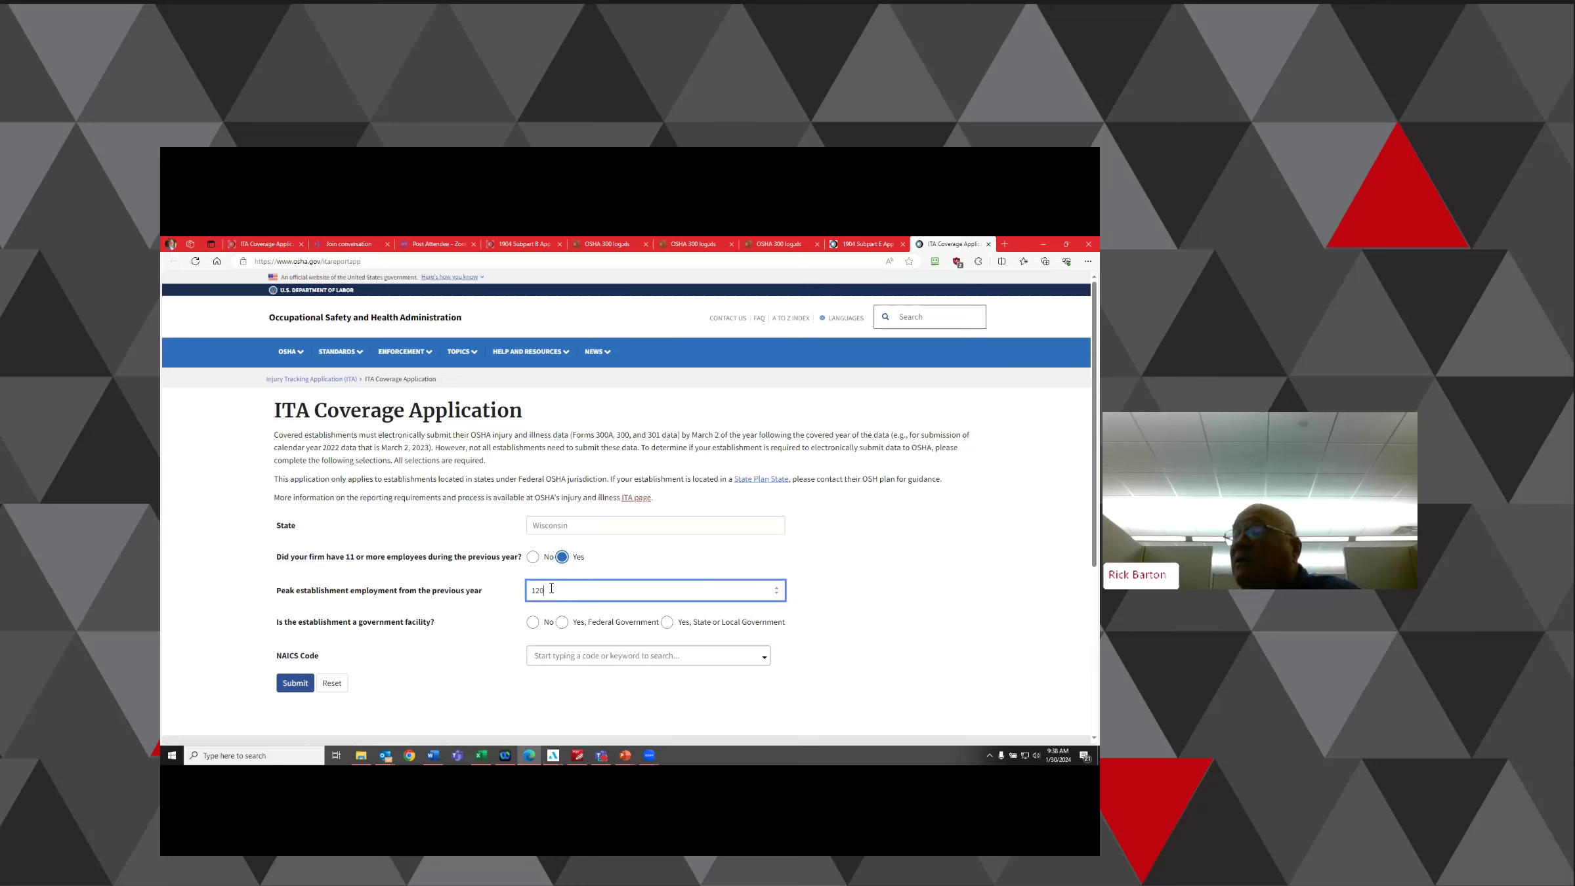
- Mark the 120-employee establishment as non-government, choose NAICS code 424810: Beer and Ale Merchant Wholesalers, and submit the form
click(533, 623)
click(544, 655)
text(4248)
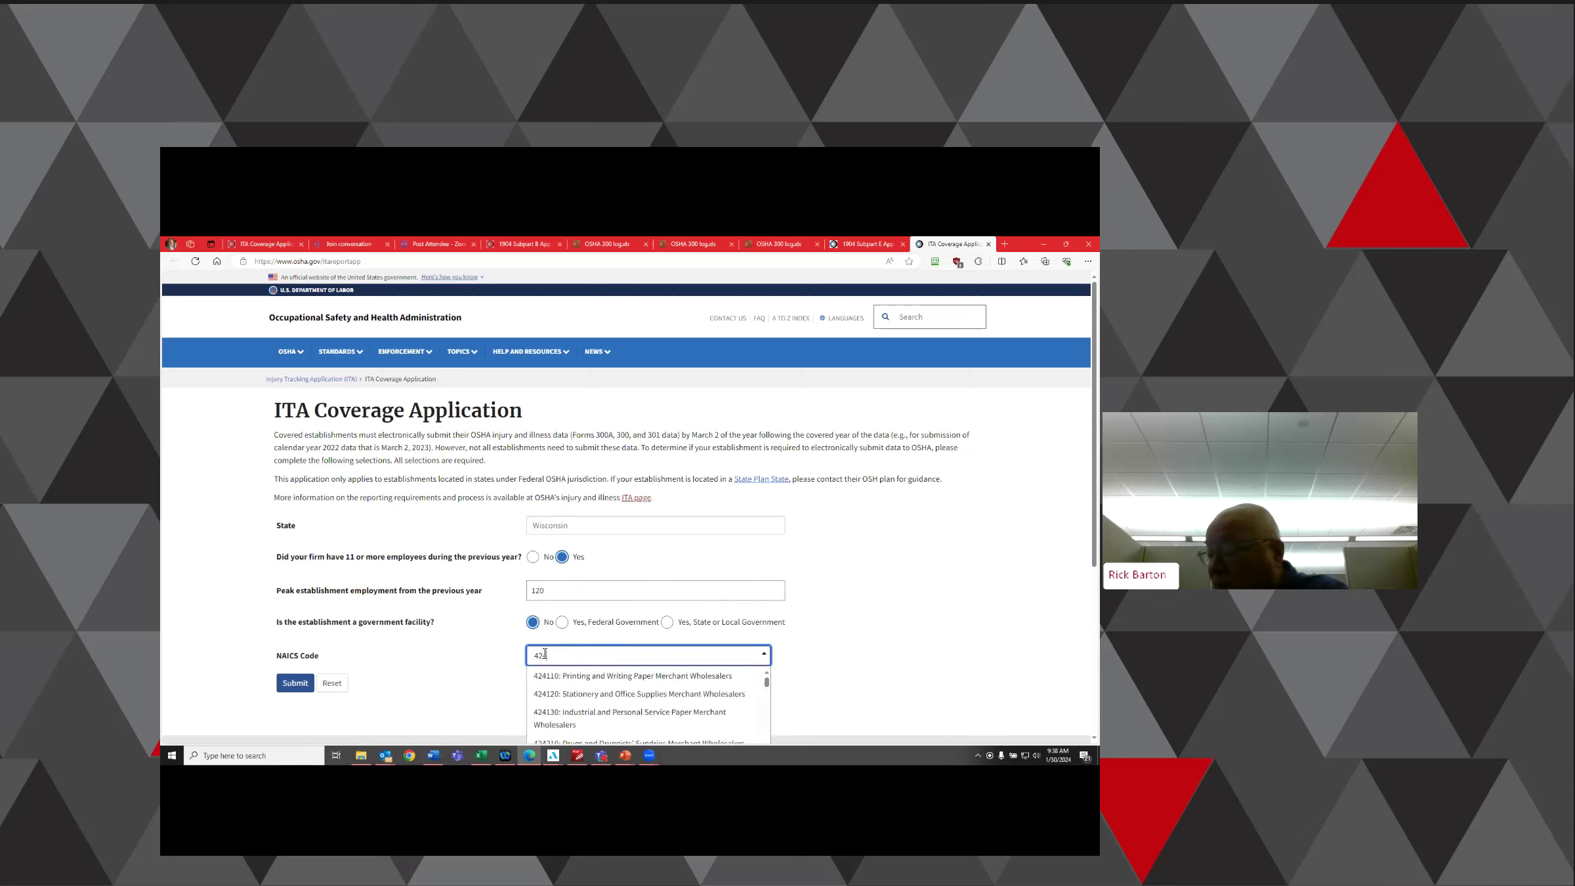
click(551, 676)
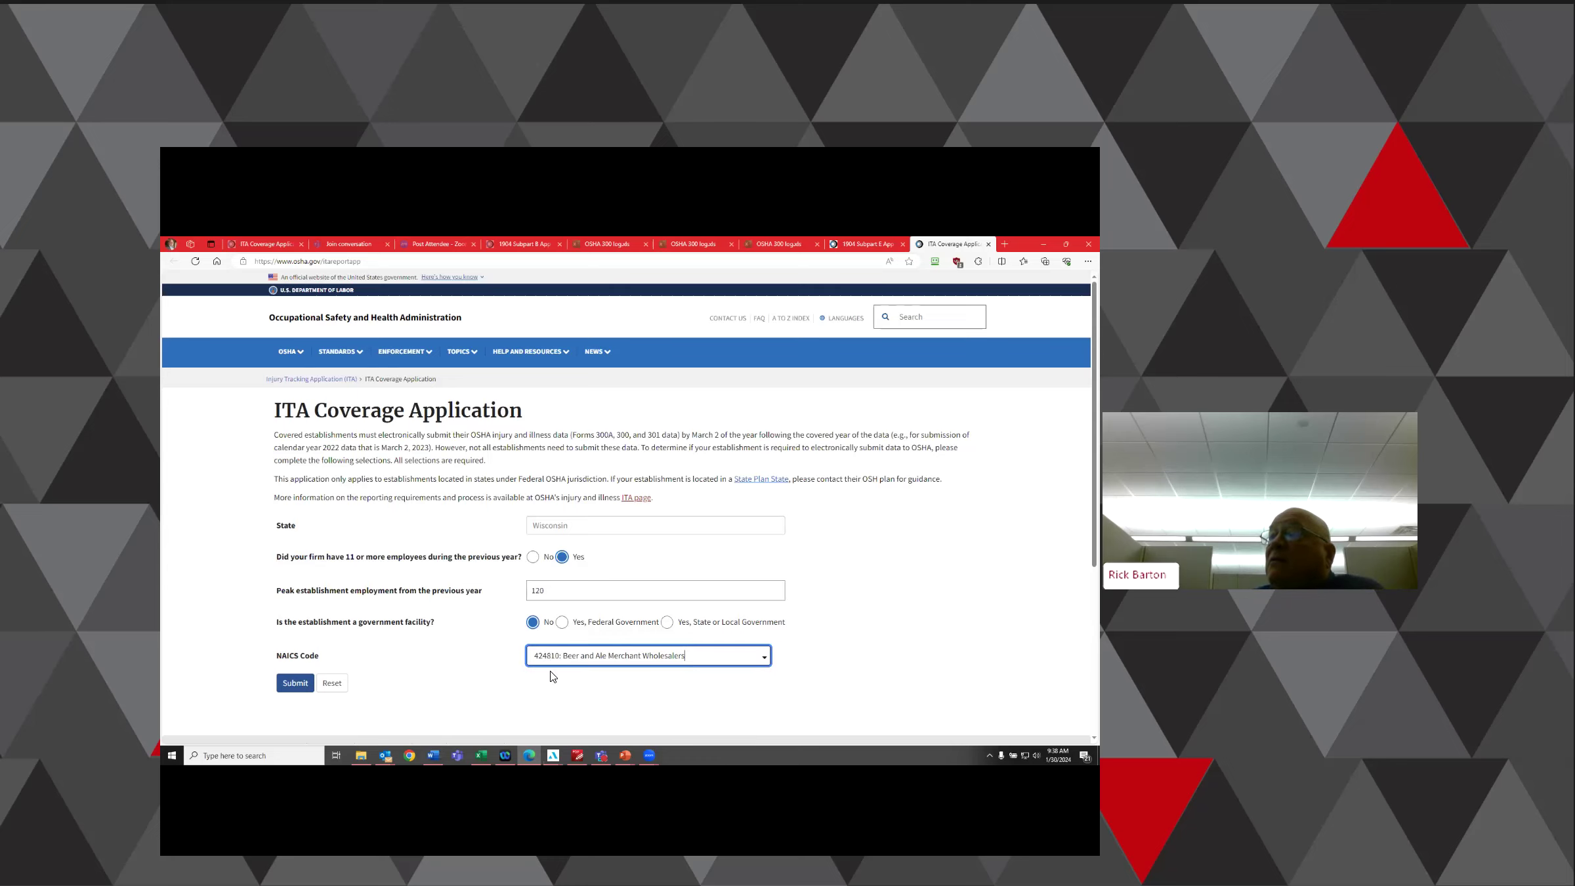
click(294, 684)
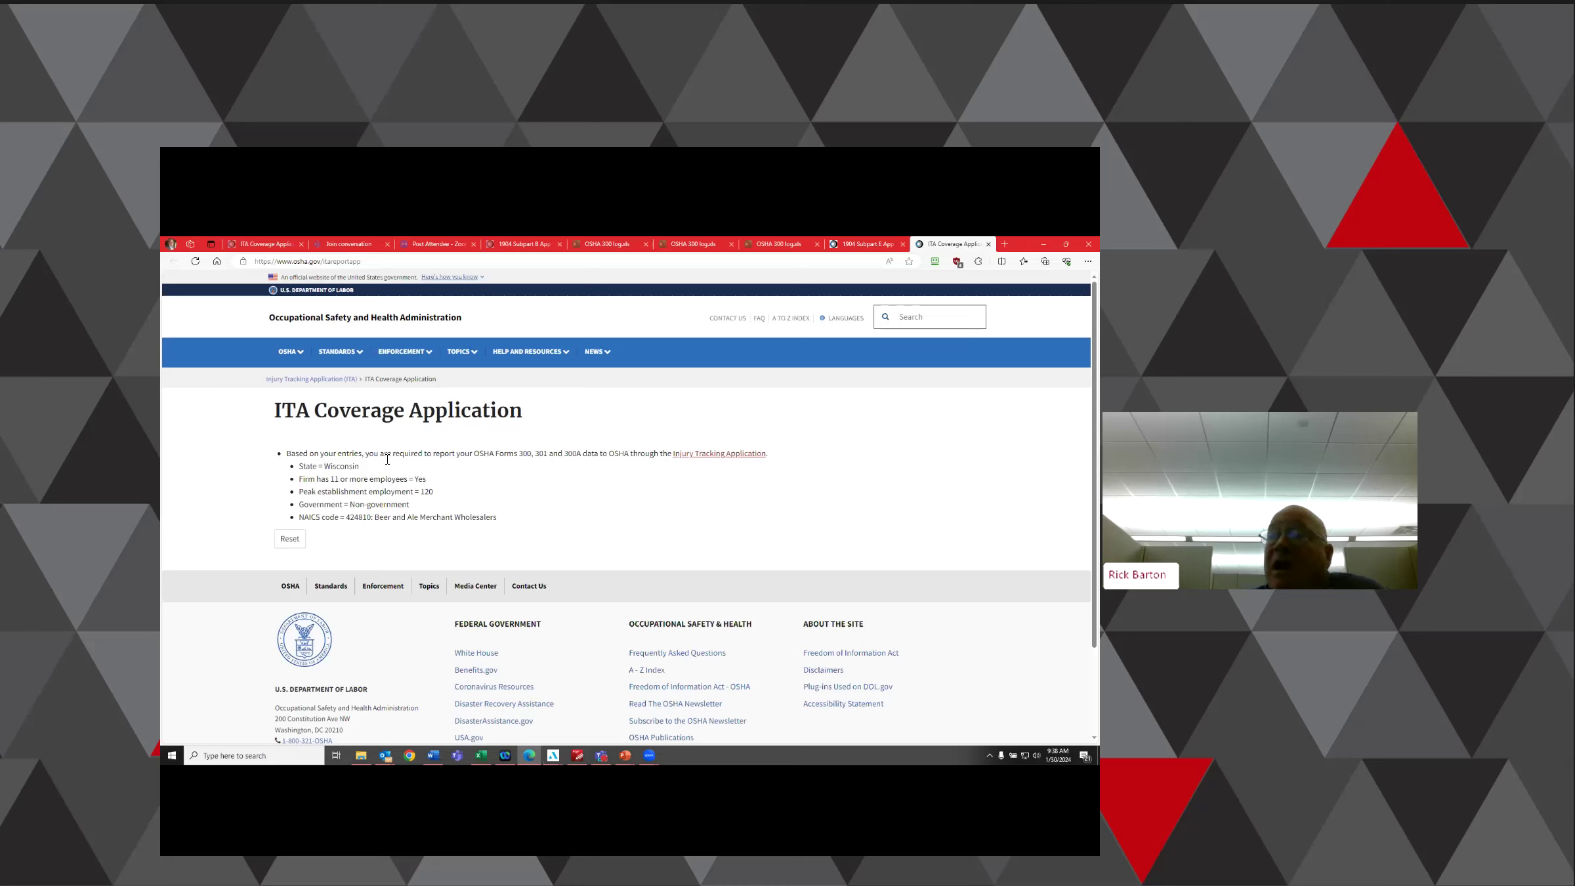
- Reset the coverage form and enter state Wisconsin, Yes for 11 or more employees, and peak employment of 130
click(289, 539)
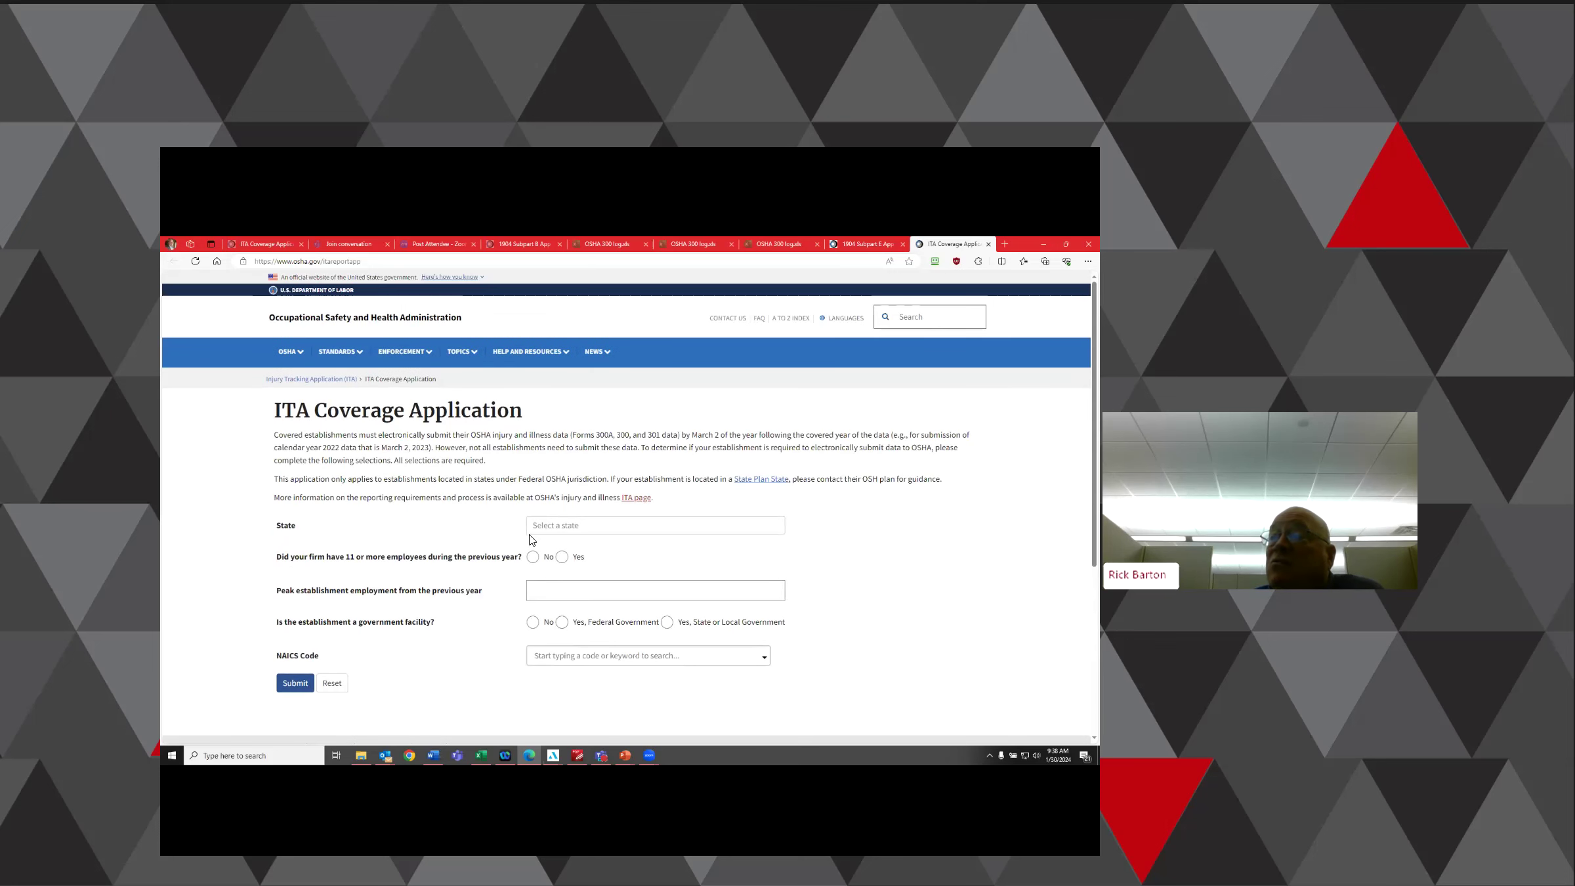
click(536, 529)
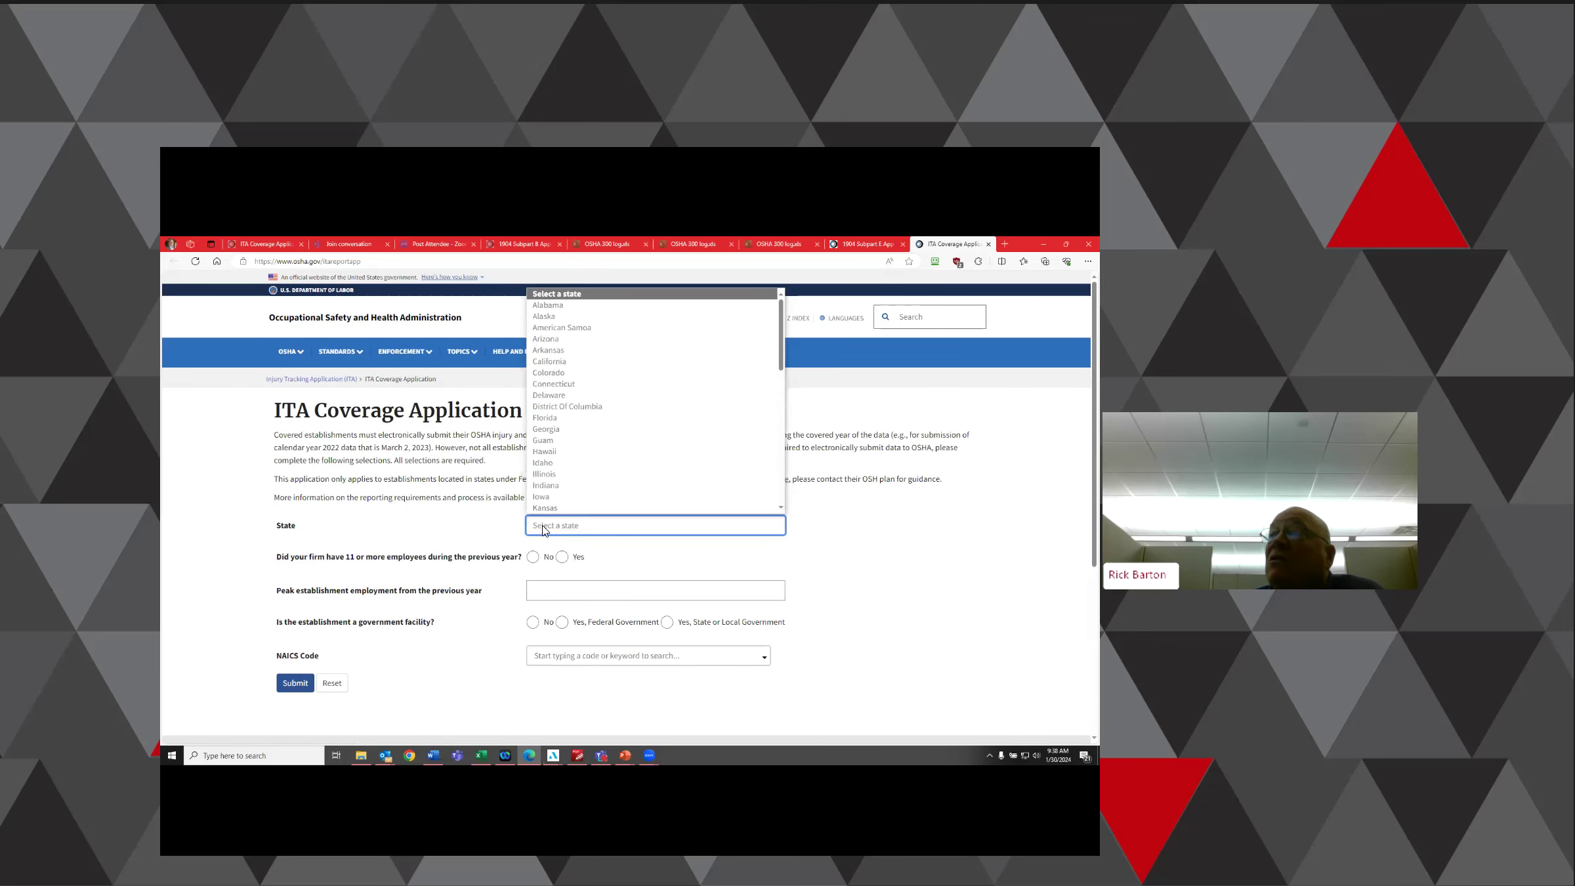
click(542, 530)
click(540, 531)
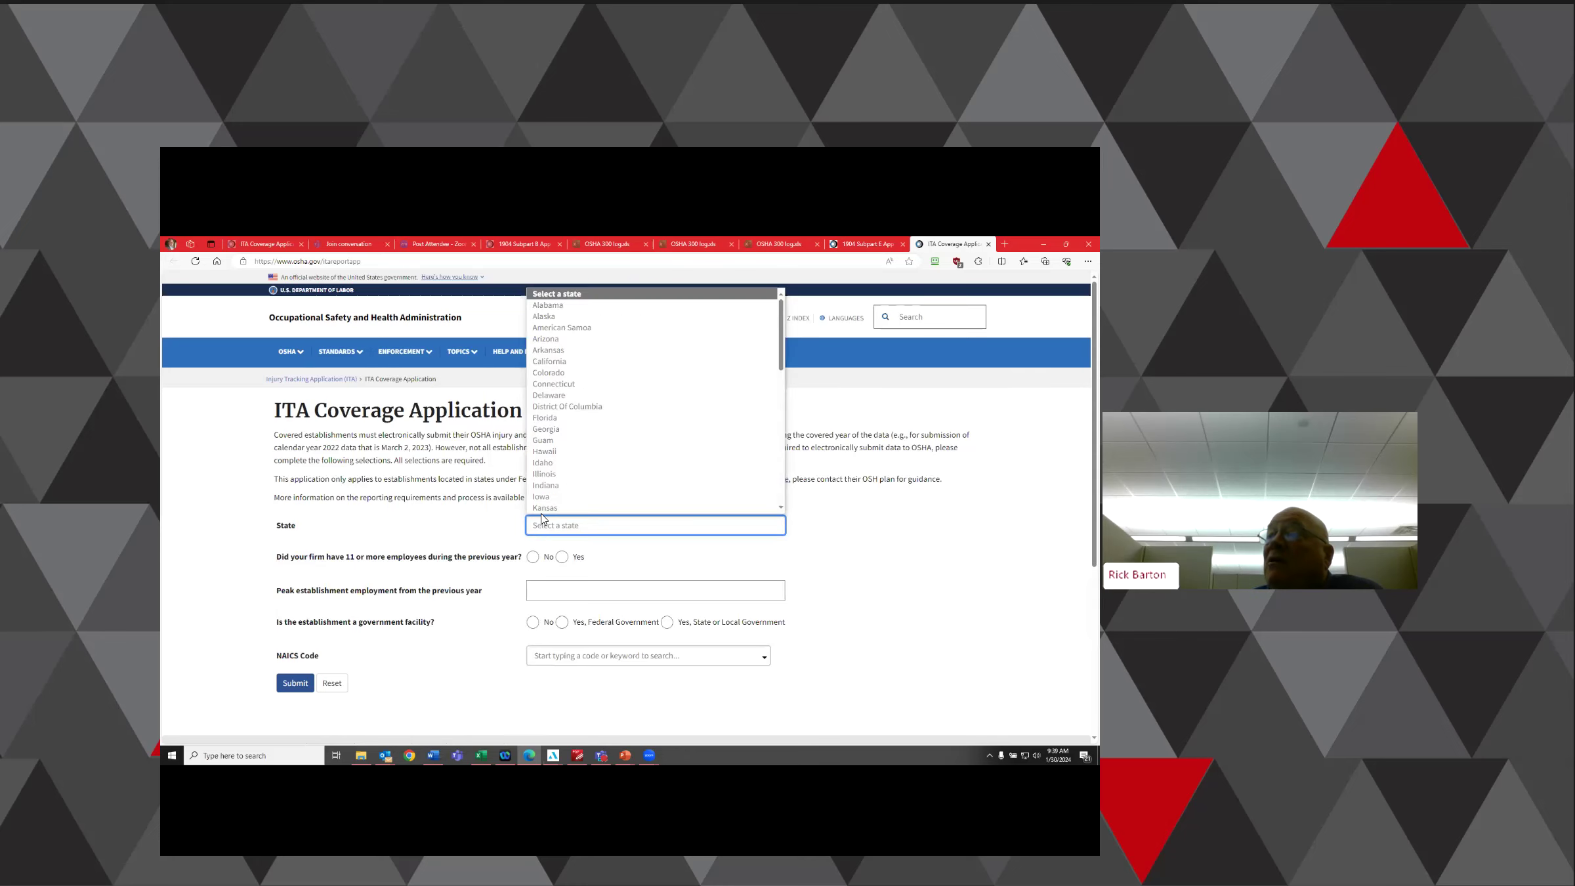
text(wi)
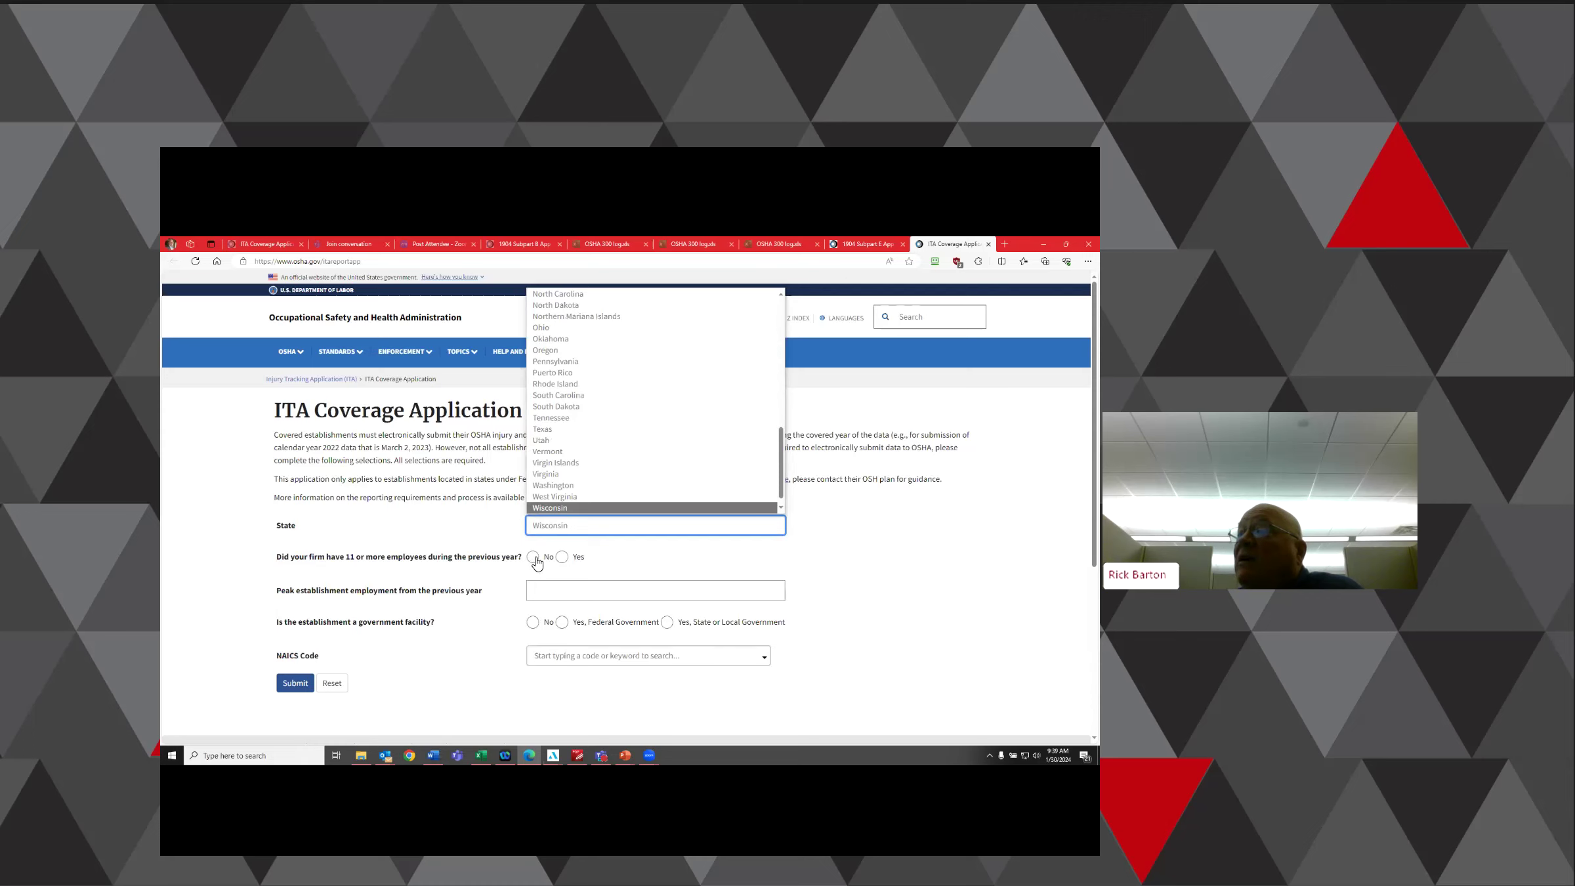
click(561, 557)
click(545, 594)
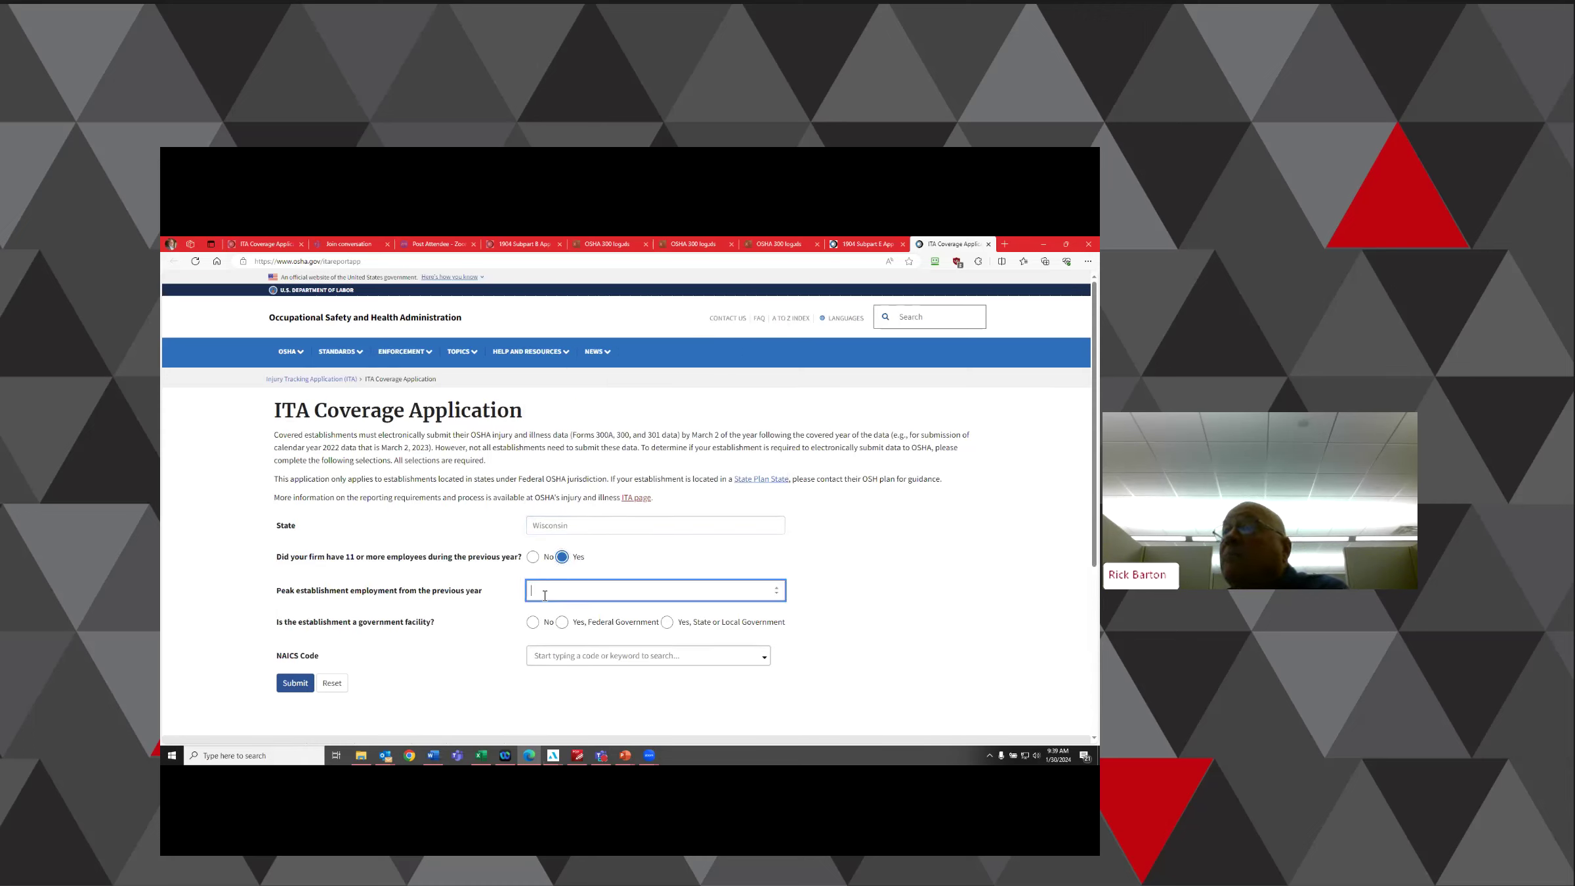
text(130)
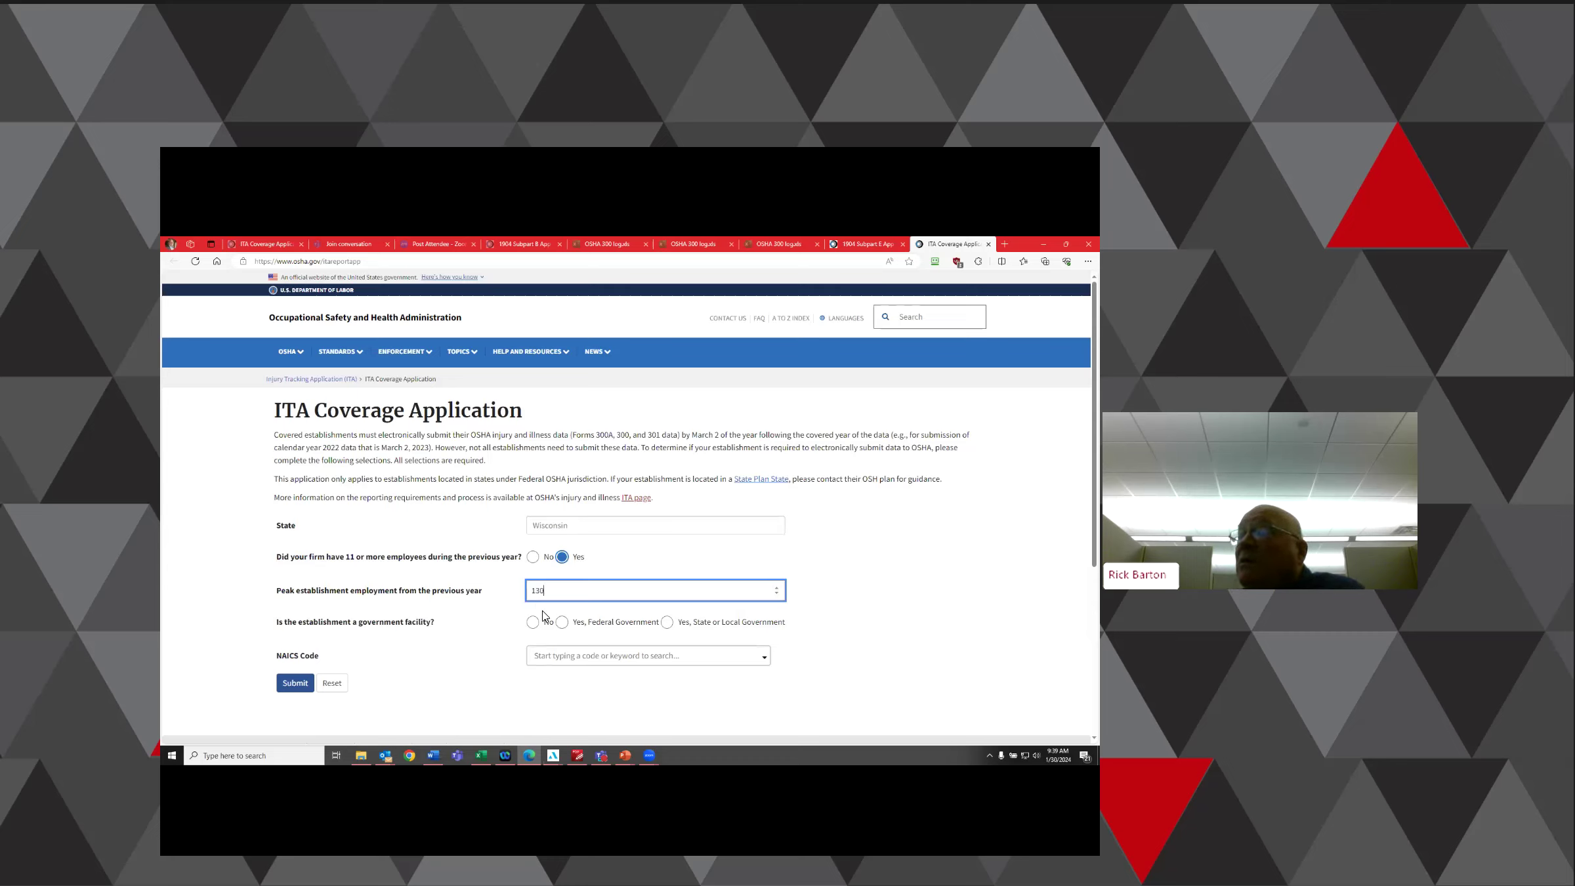
- Answer No for government facility, find NAICS codes containing 230, choose 312230: Tobacco Manufacturing, and submit the form
click(533, 622)
click(542, 657)
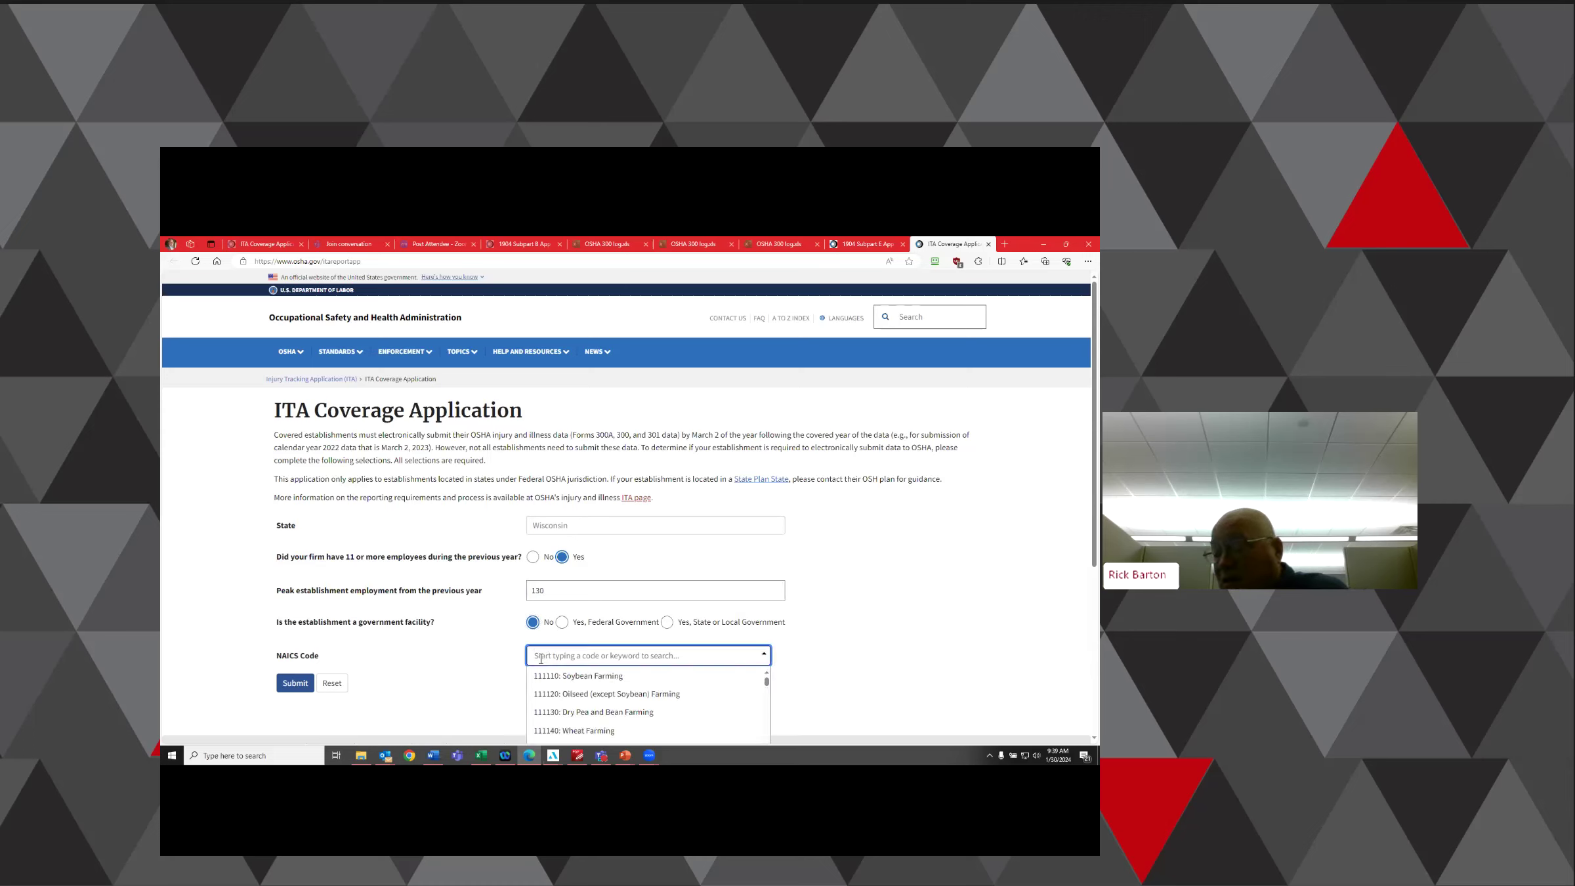
text(22)
text(0)
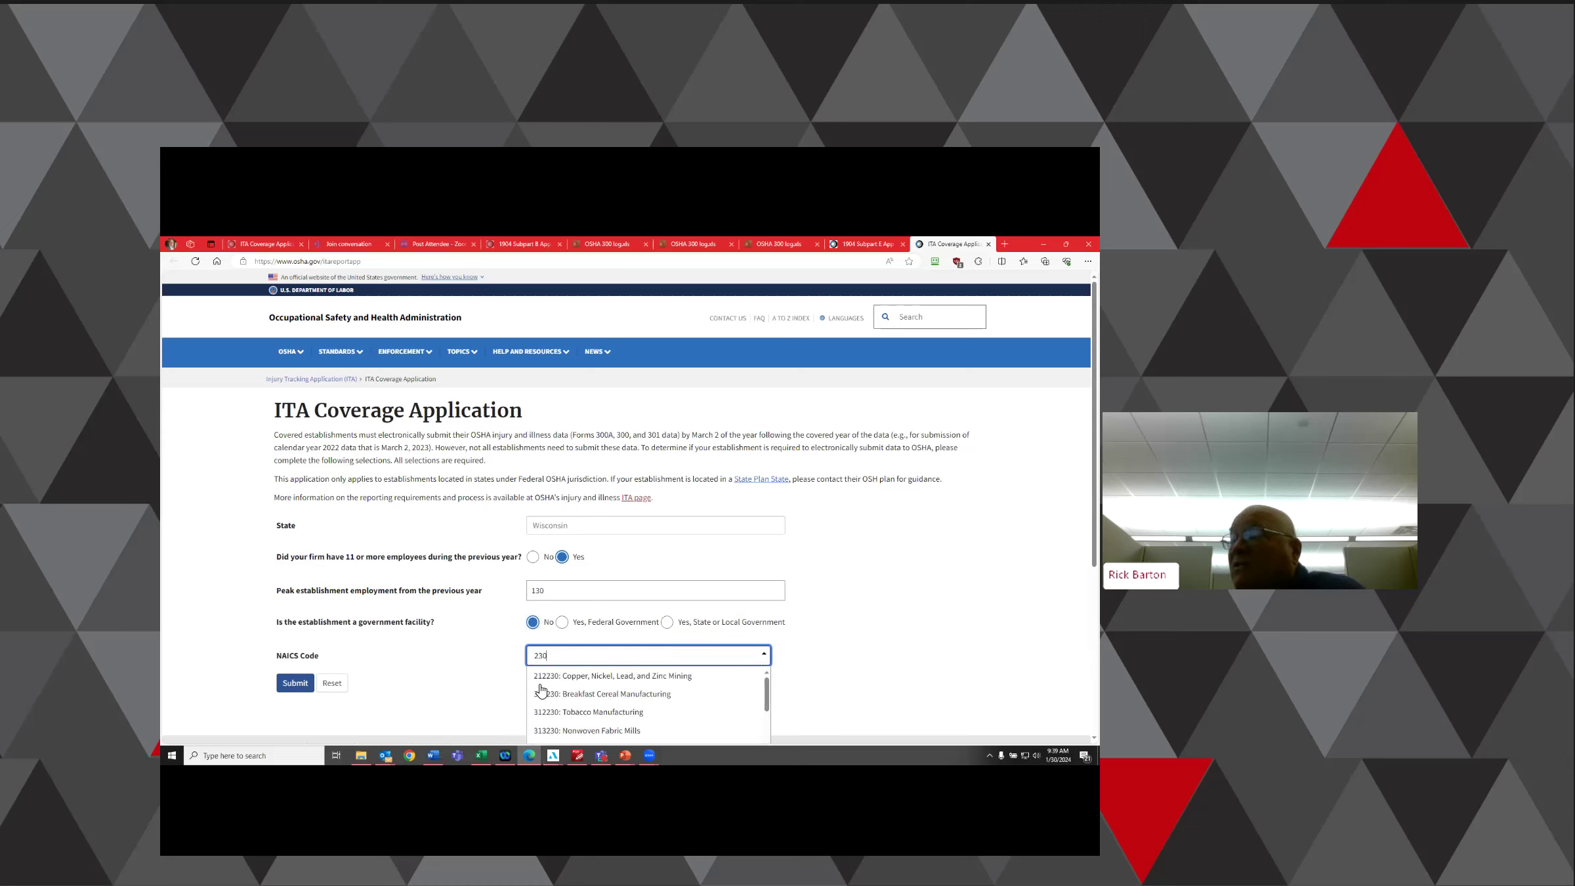
click(565, 712)
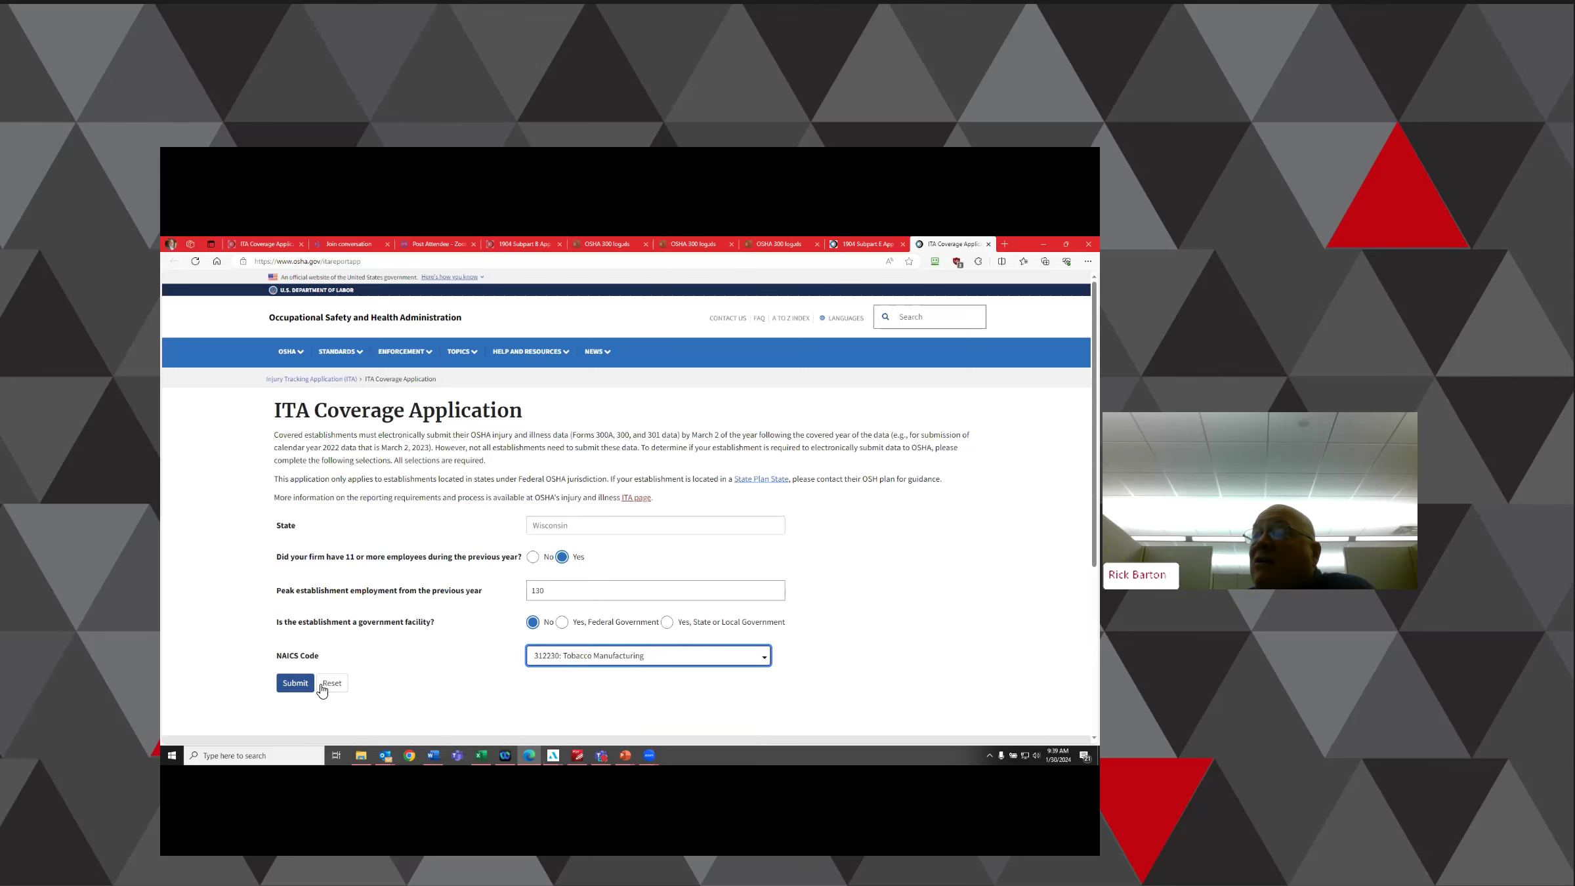
click(295, 684)
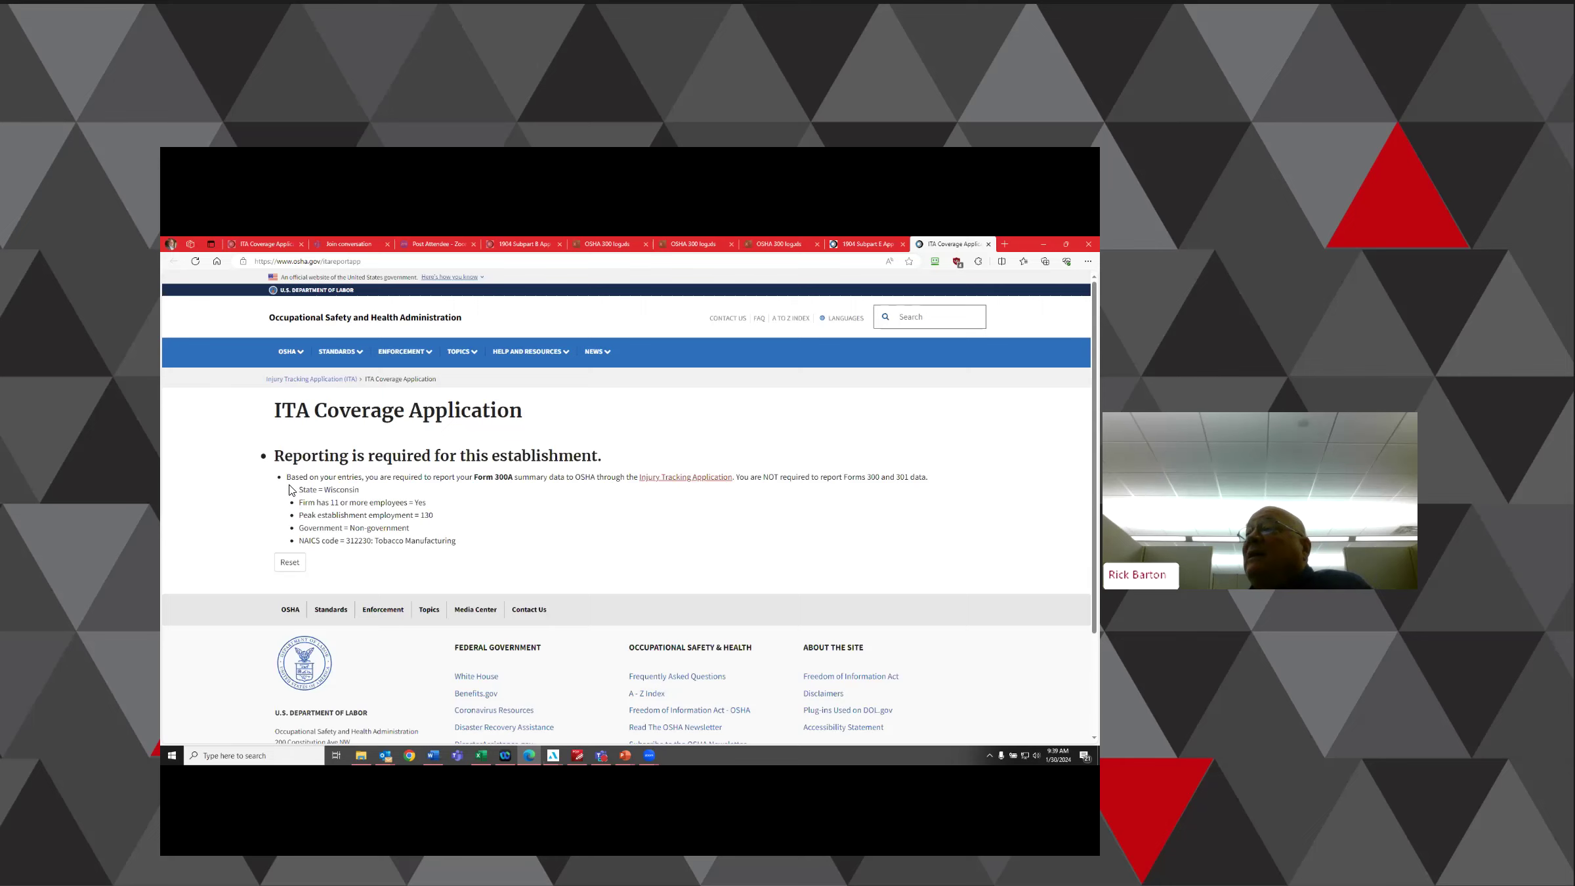
- Reset the coverage form, then return to the slideshow and advance to the "A few final thoughts…" slide
click(290, 563)
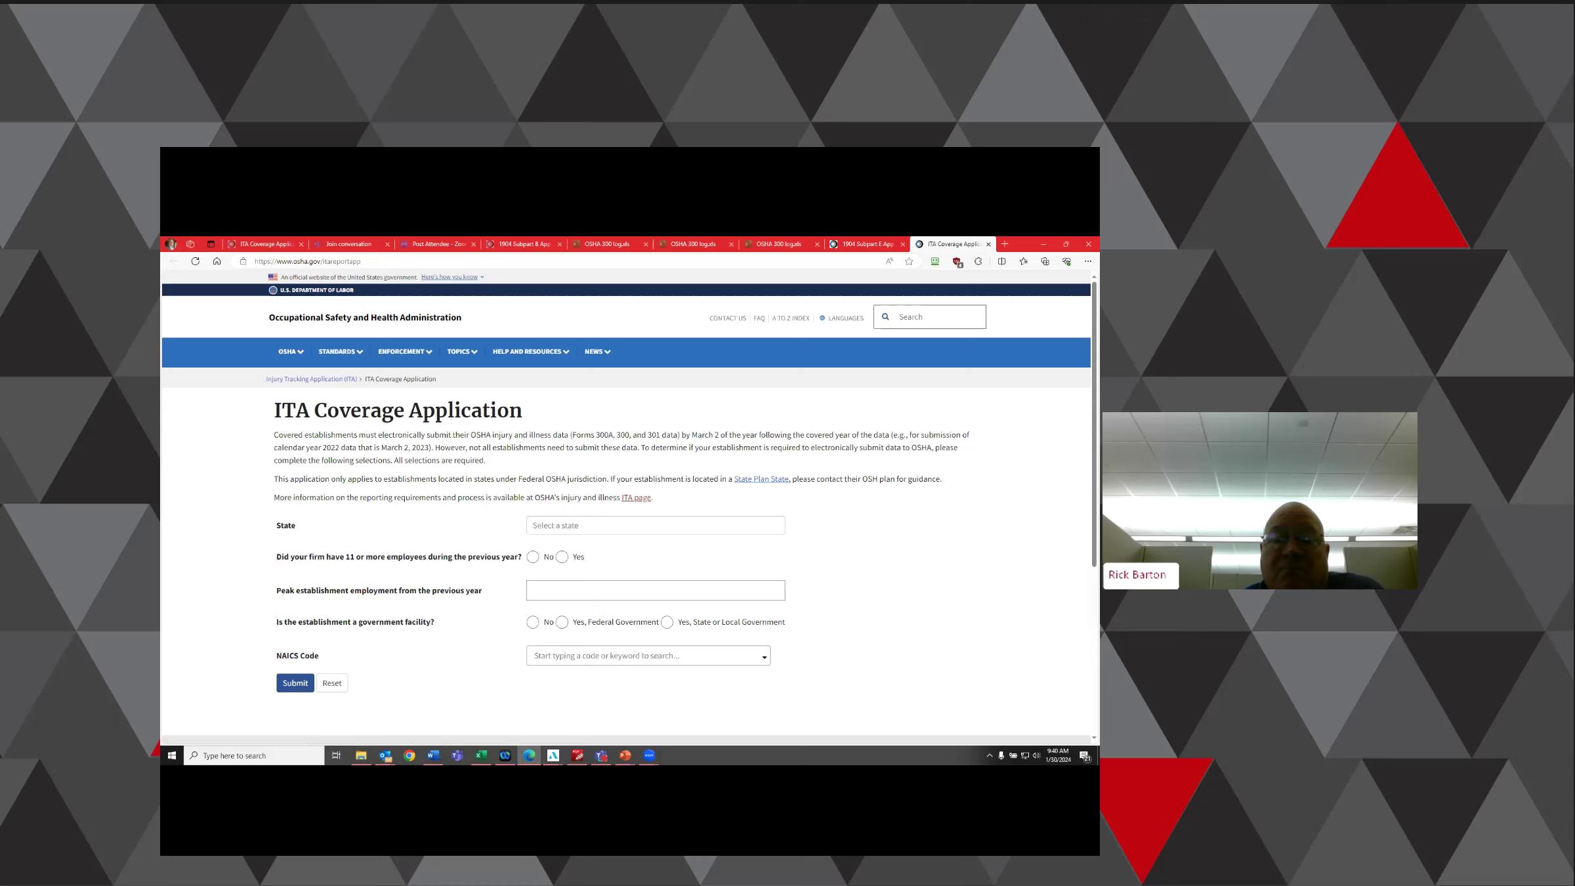
key(alt+Tab)
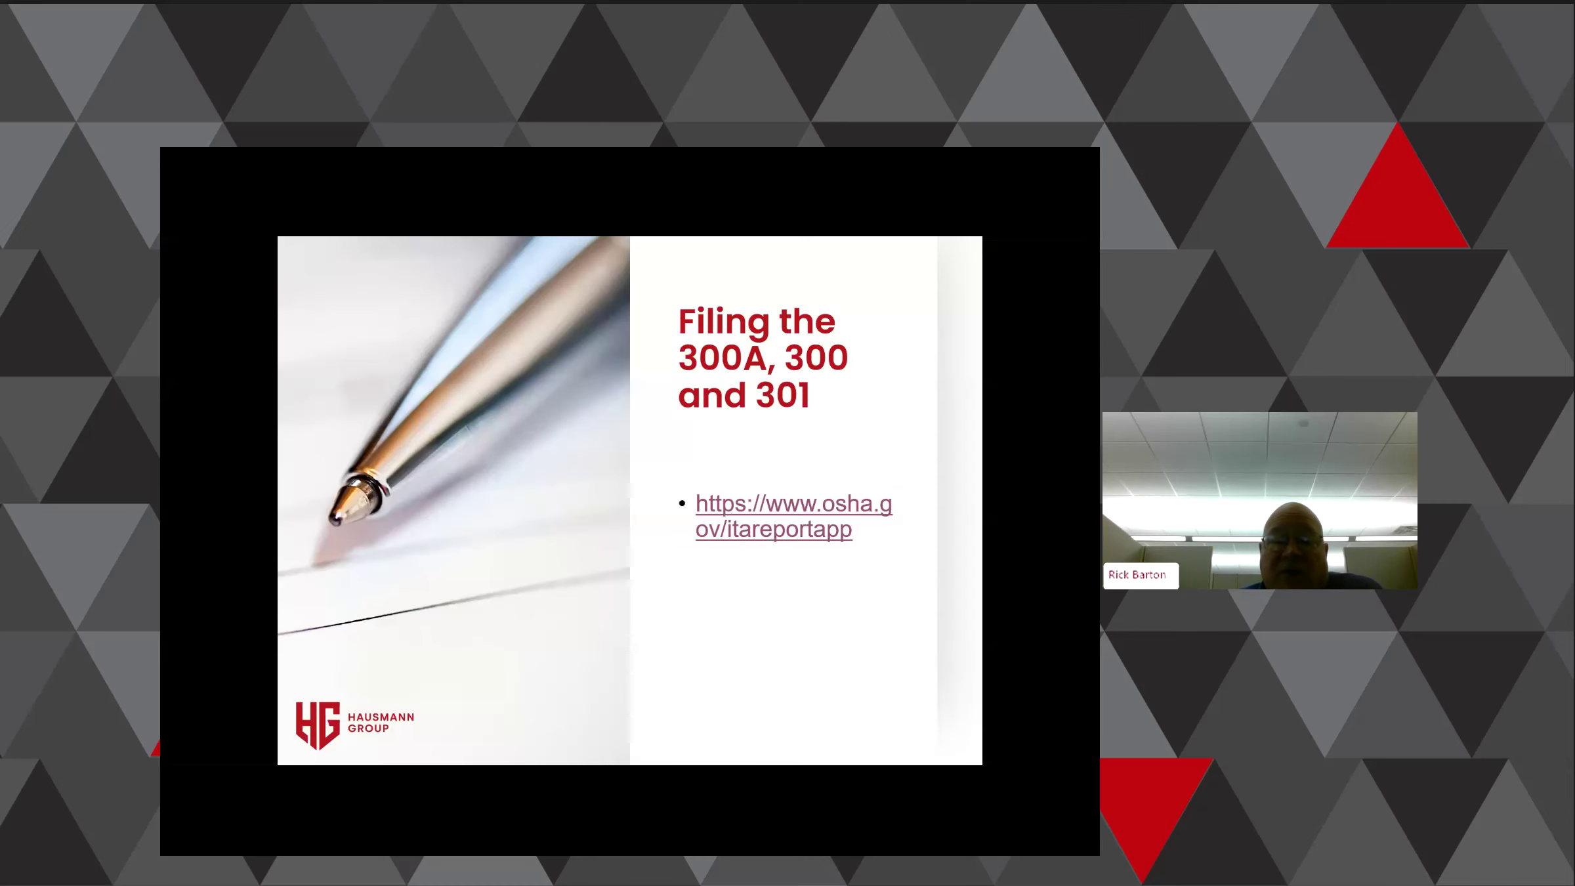
key(Right)
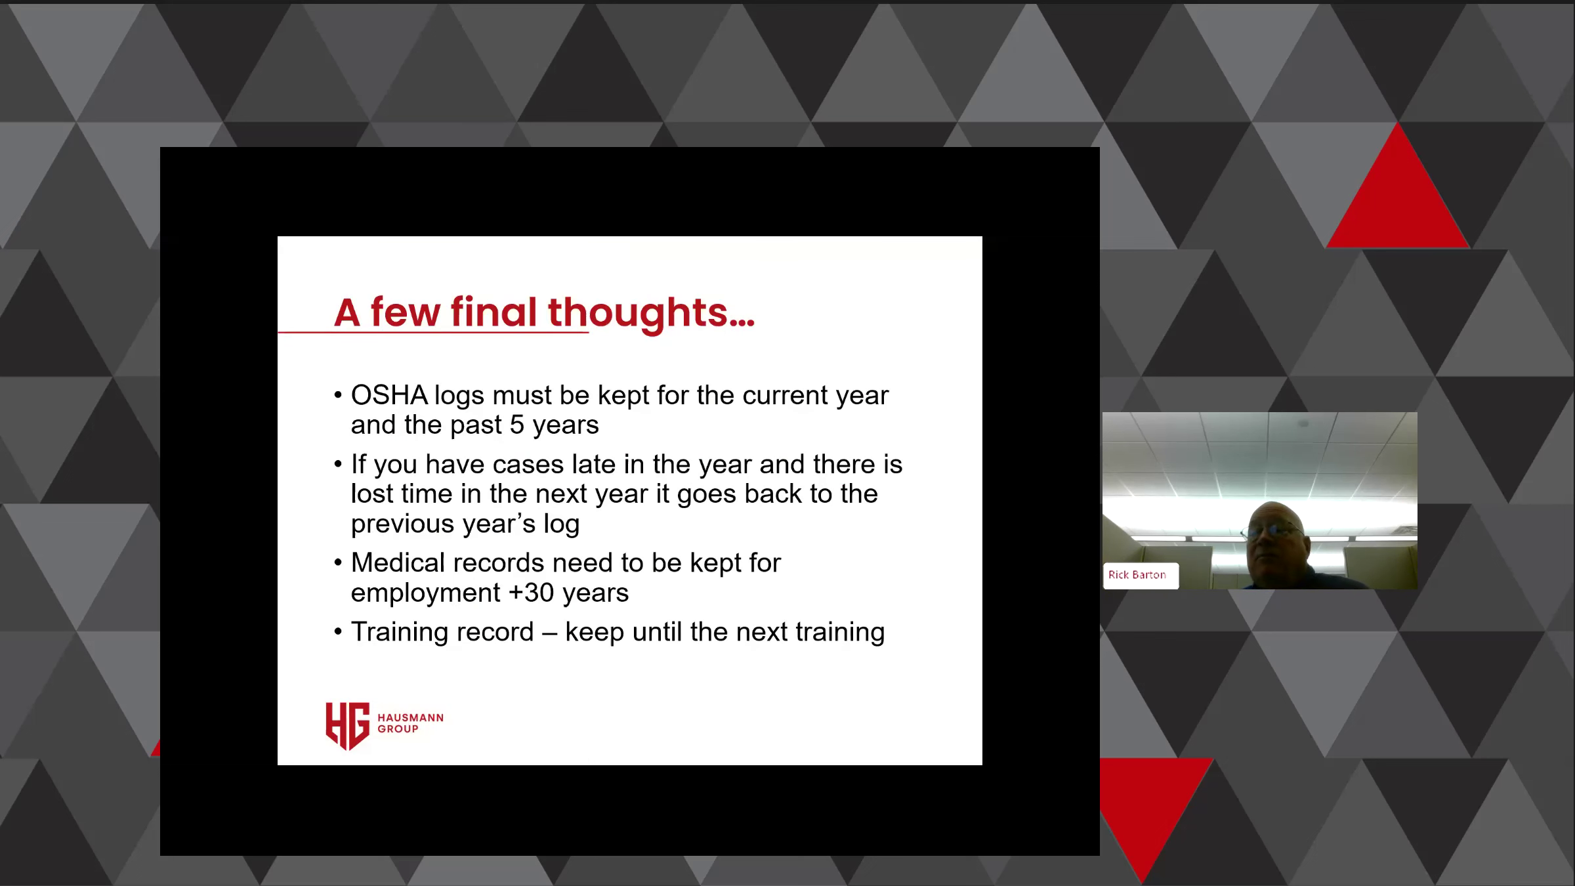